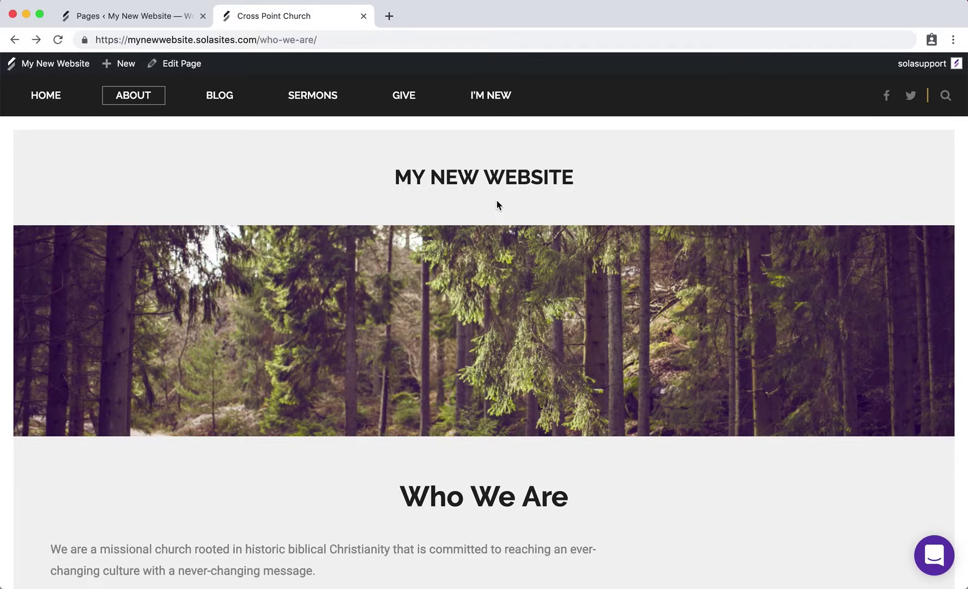
Look over the Who We Are page and the submenus of the site's main navigation.
scroll(497, 202, "down", 3)
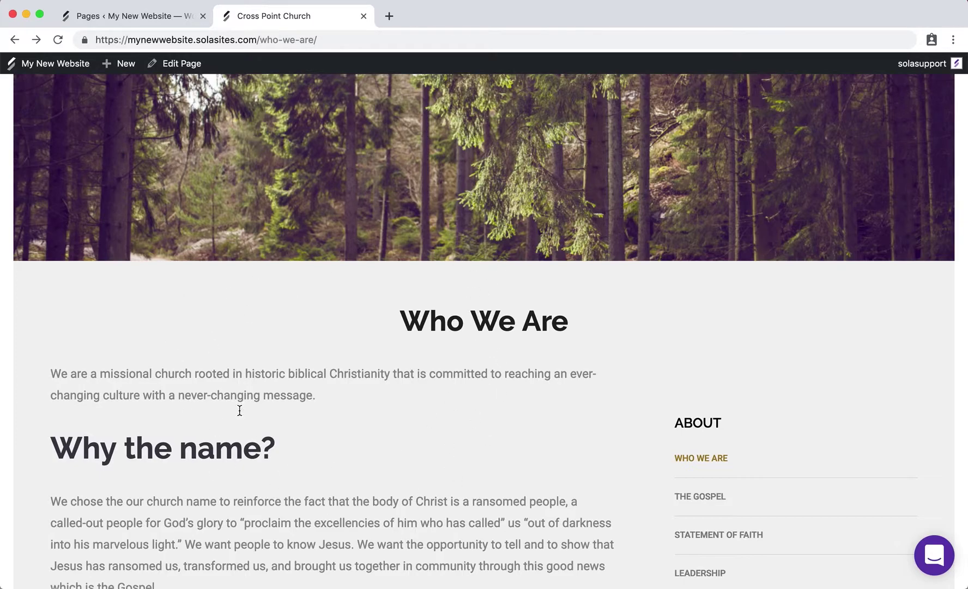
scroll(431, 315, "down", 5)
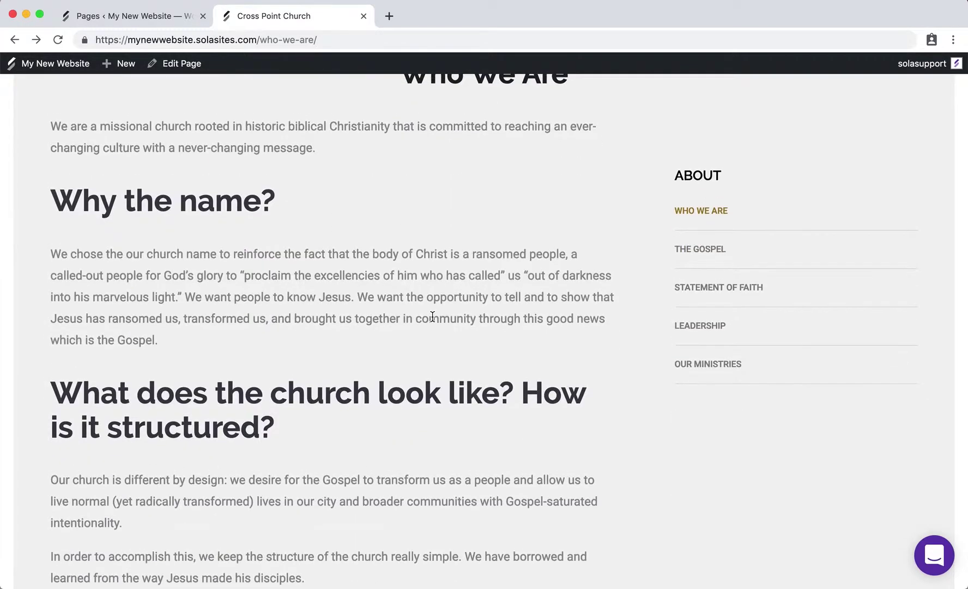
scroll(432, 316, "up", 8)
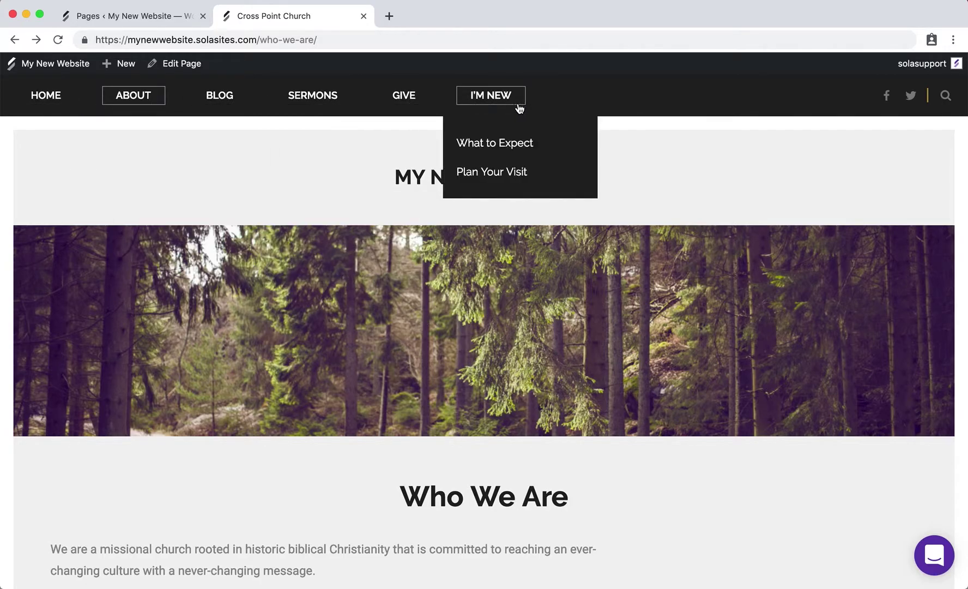
mouse_move(123, 99)
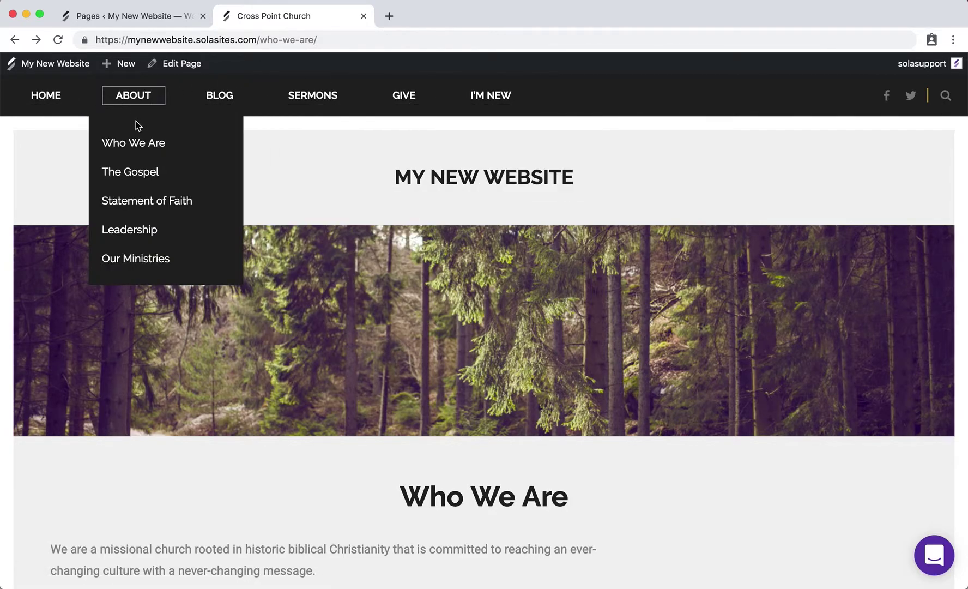
mouse_move(540, 100)
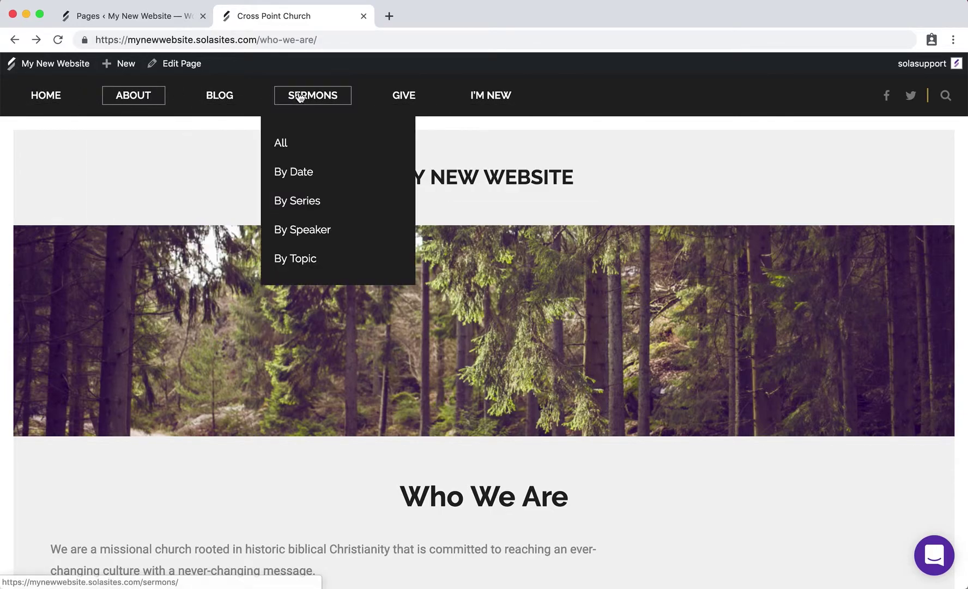
mouse_move(315, 99)
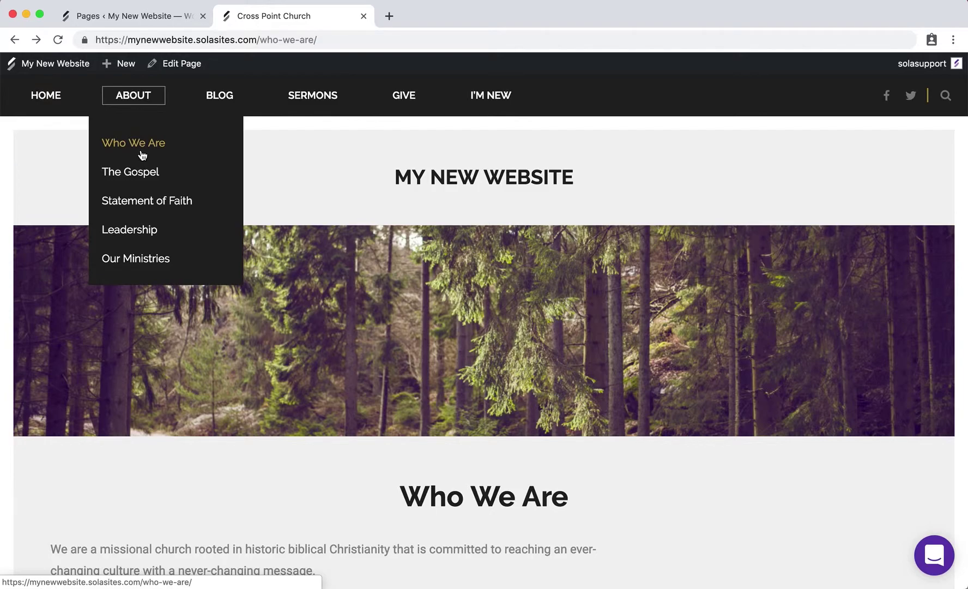
scroll(239, 461, "down", 4)
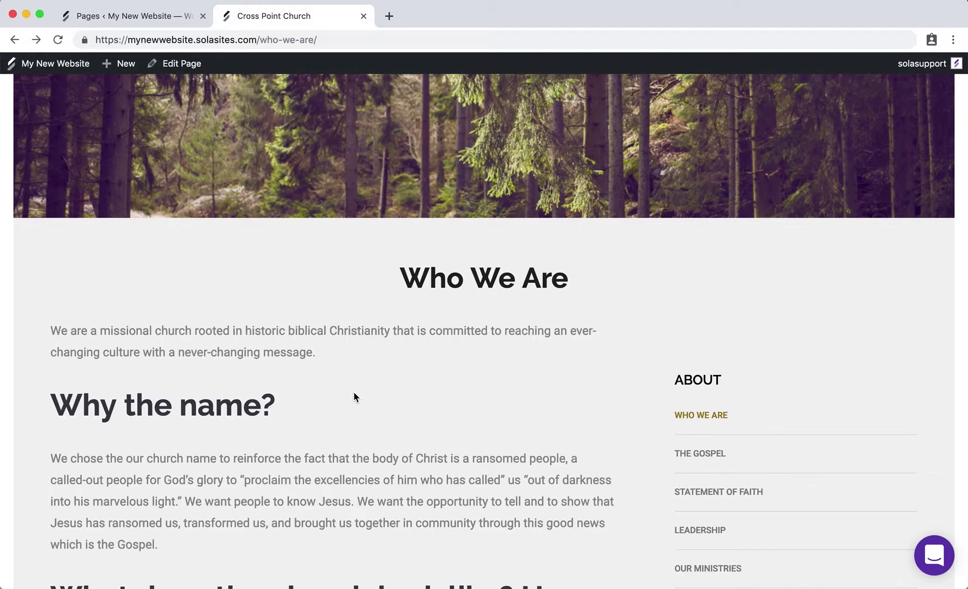
scroll(354, 392, "up", 4)
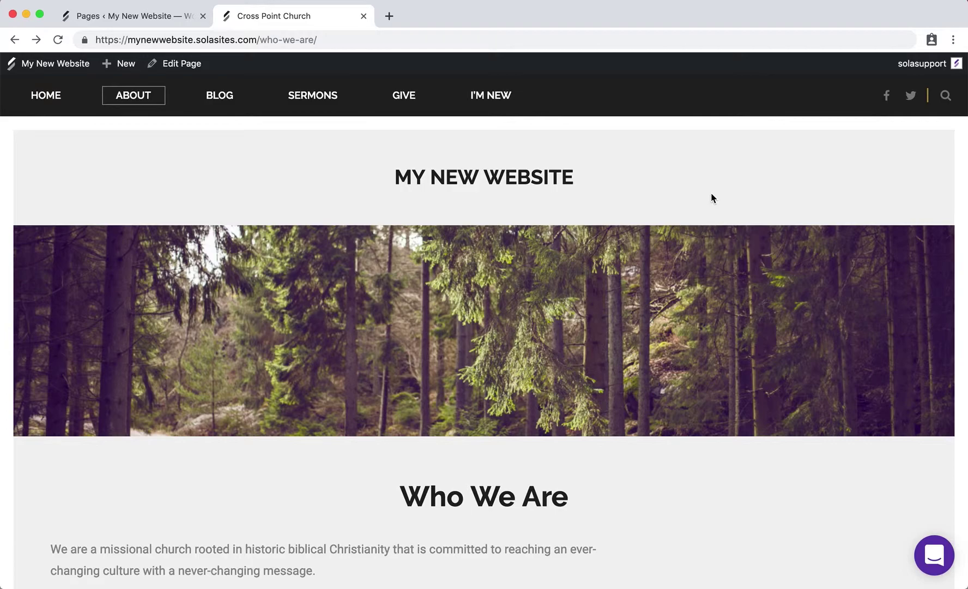
Create a new page on the website and bring its empty editor into view.
left_click(155, 20)
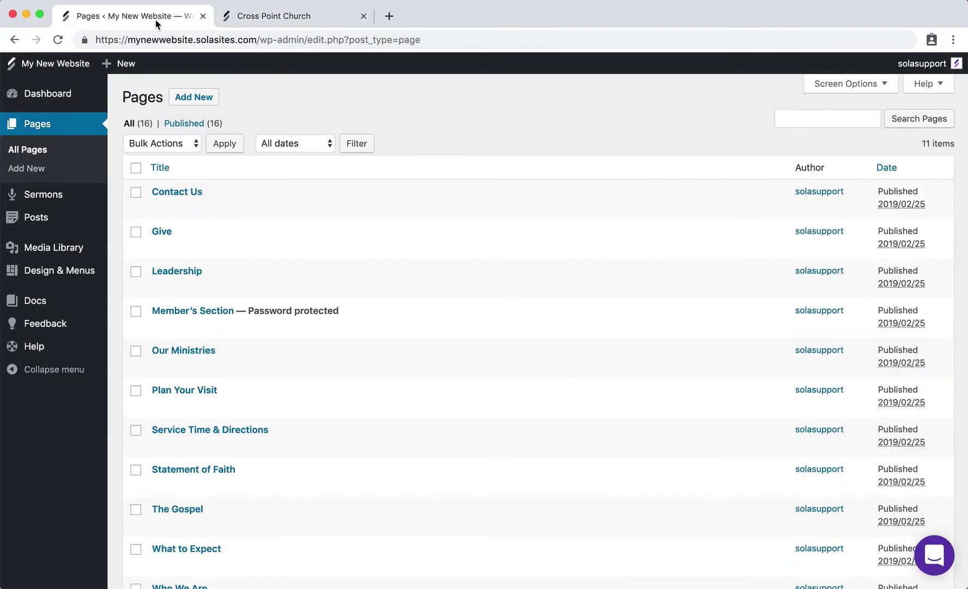
mouse_move(127, 68)
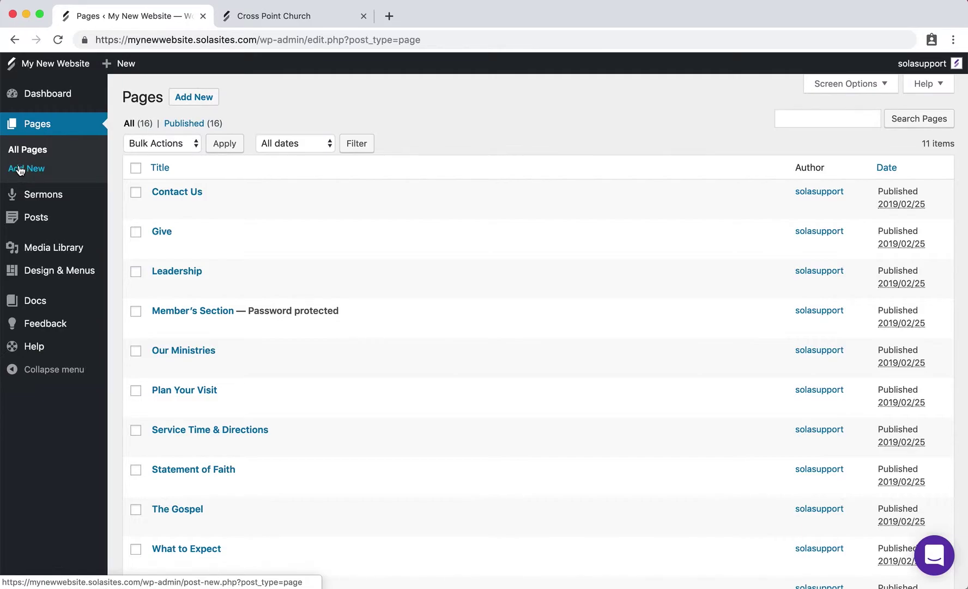
left_click(275, 16)
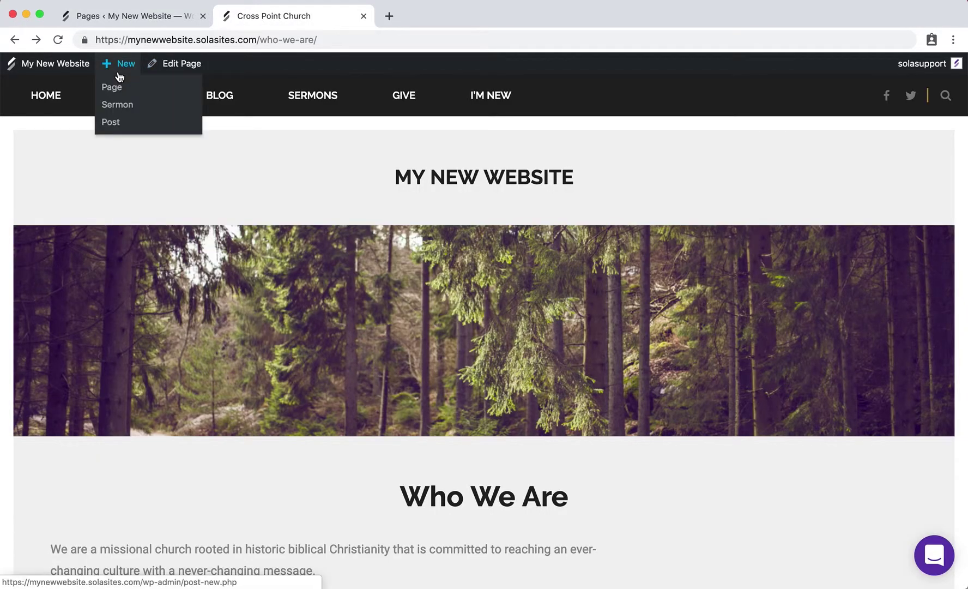
left_click(114, 88)
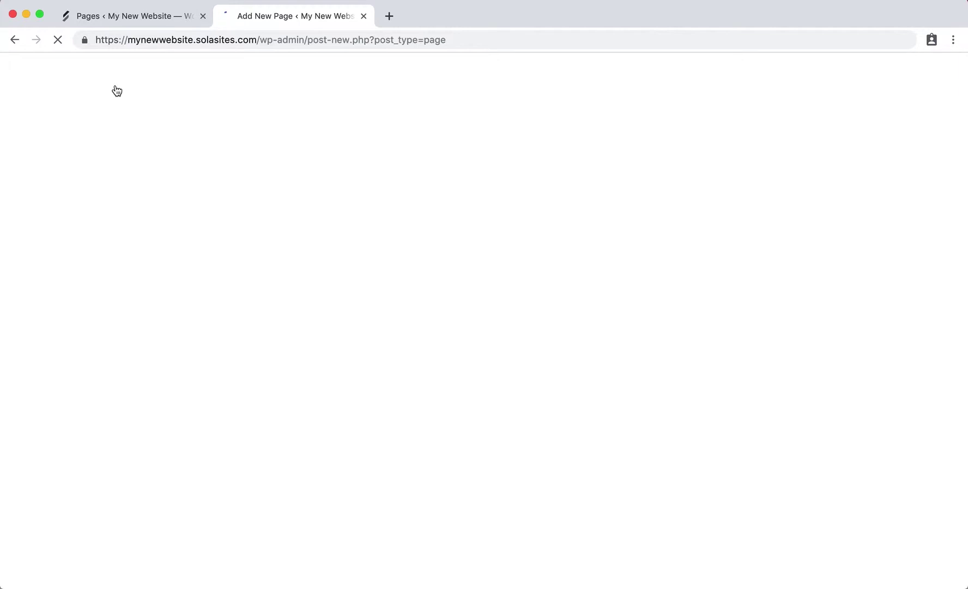
left_click(154, 19)
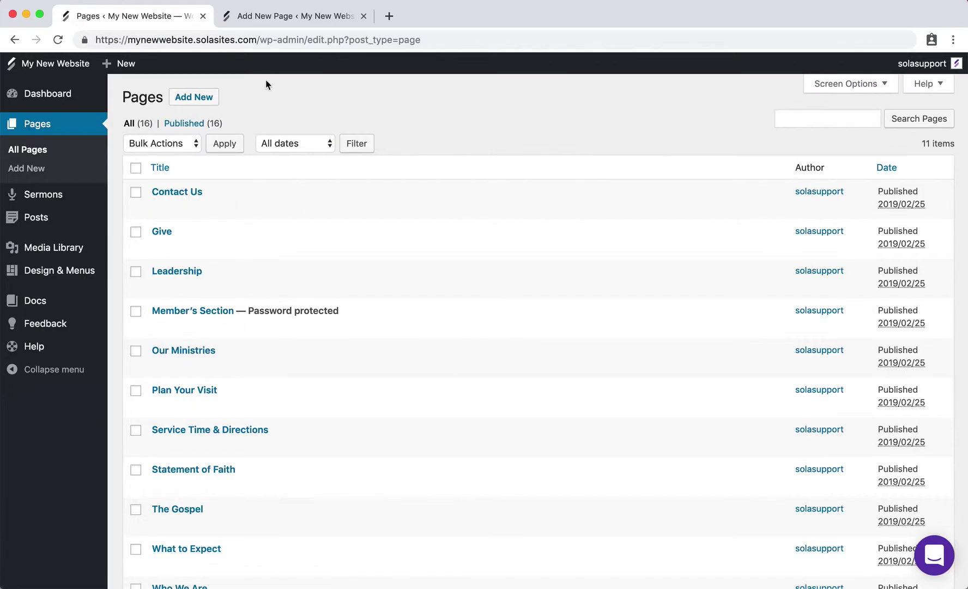
left_click(276, 17)
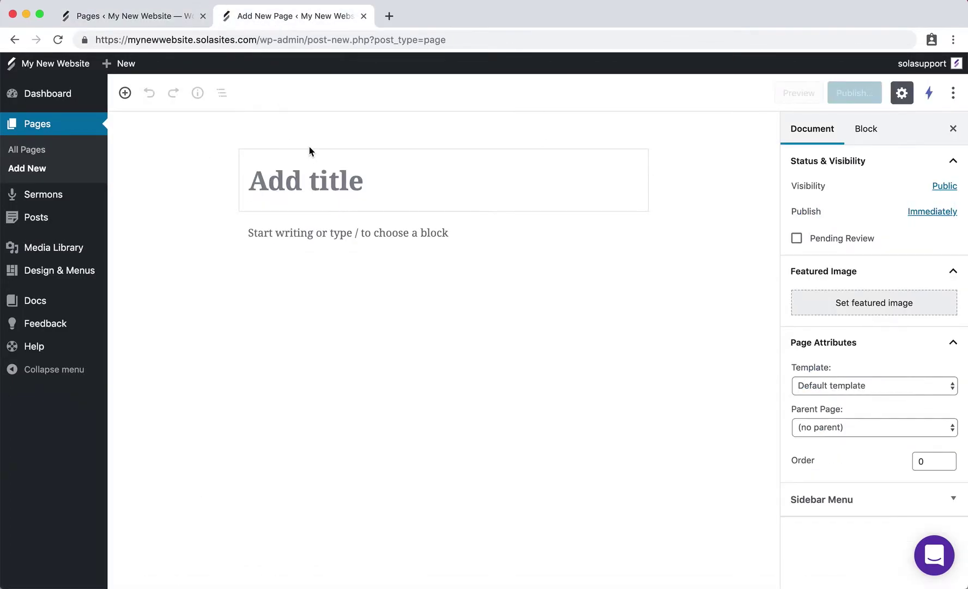
Enter "Our Story" as the new page's title.
type("Our St")
key("BackSpace")
type("r Story")
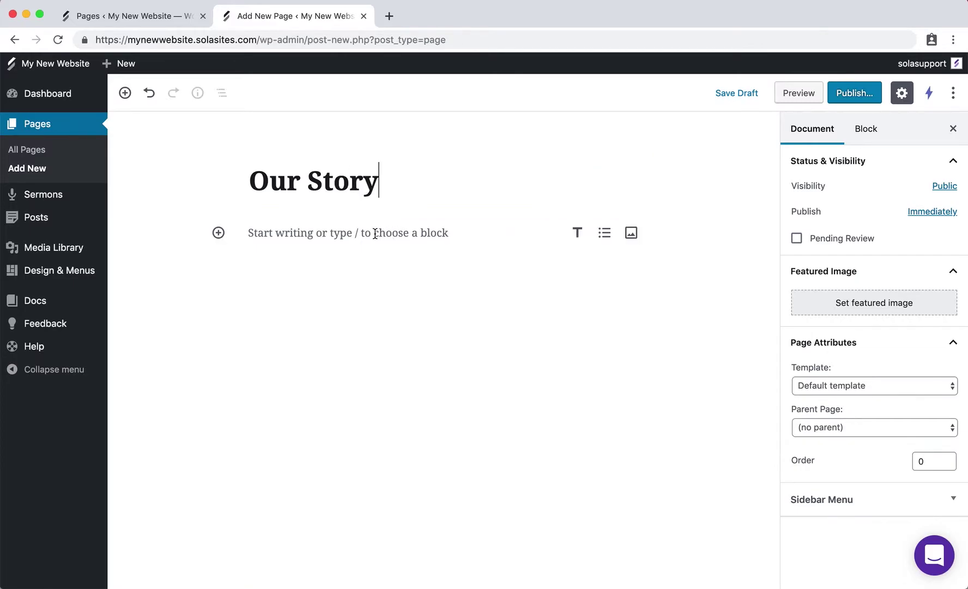
Copy all the placeholder text from Untitled-1 in the code editor and paste it into the page body below the title.
key("ctrl+Right")
key("super+a")
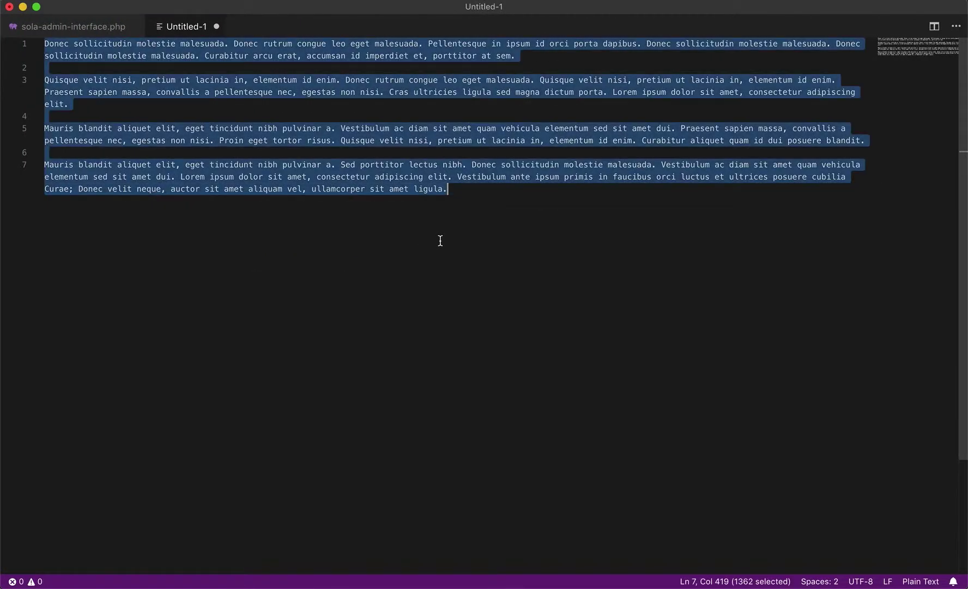
key("ctrl+Left")
left_click(301, 231)
key("super+v")
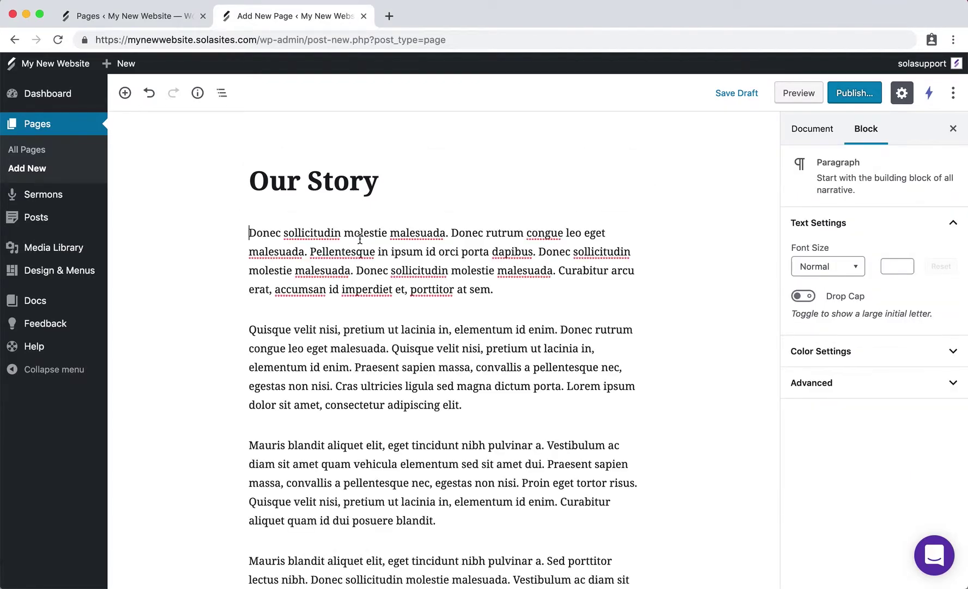
Review the pasted paragraphs and check how each one is held as its own paragraph block.
scroll(593, 373, "down", 3)
scroll(588, 368, "up", 3)
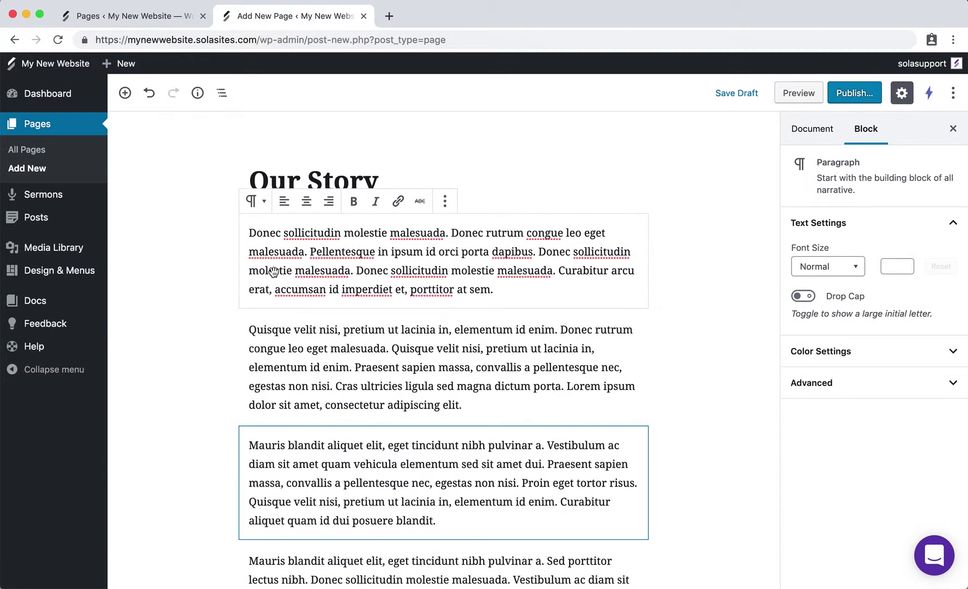
left_click(676, 316)
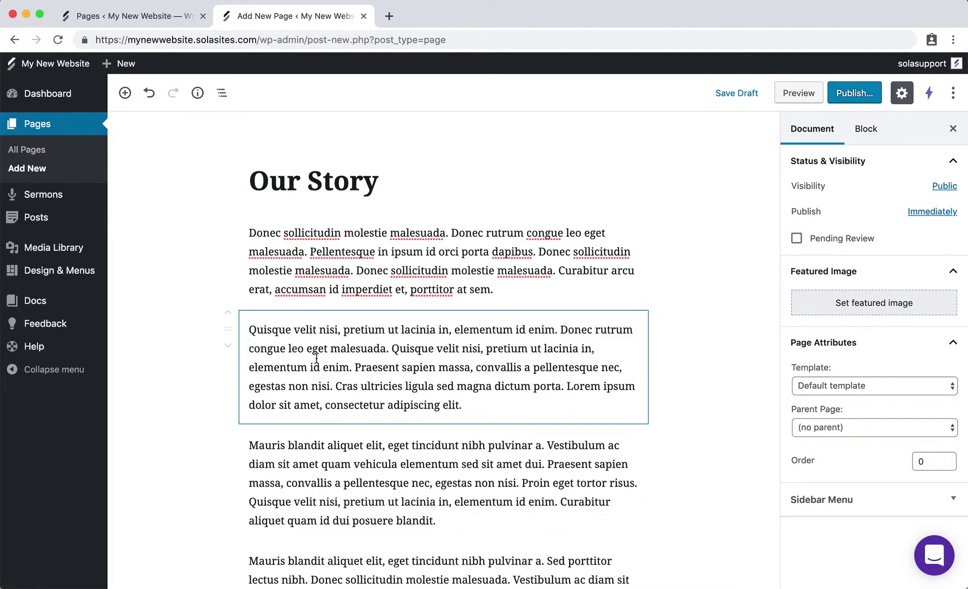
scroll(463, 406, "down", 3)
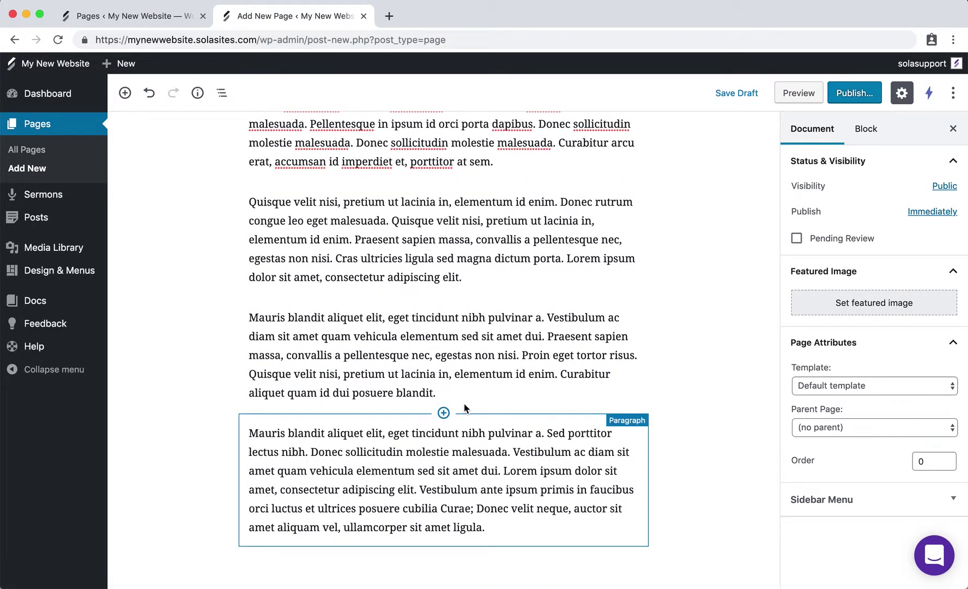
scroll(460, 407, "up", 3)
left_click(467, 289)
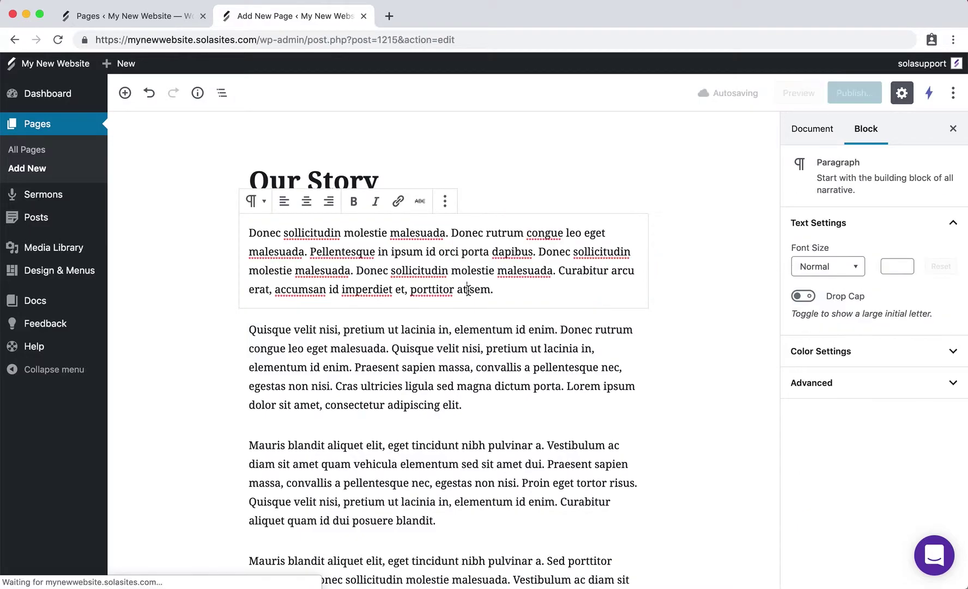
left_click(189, 233)
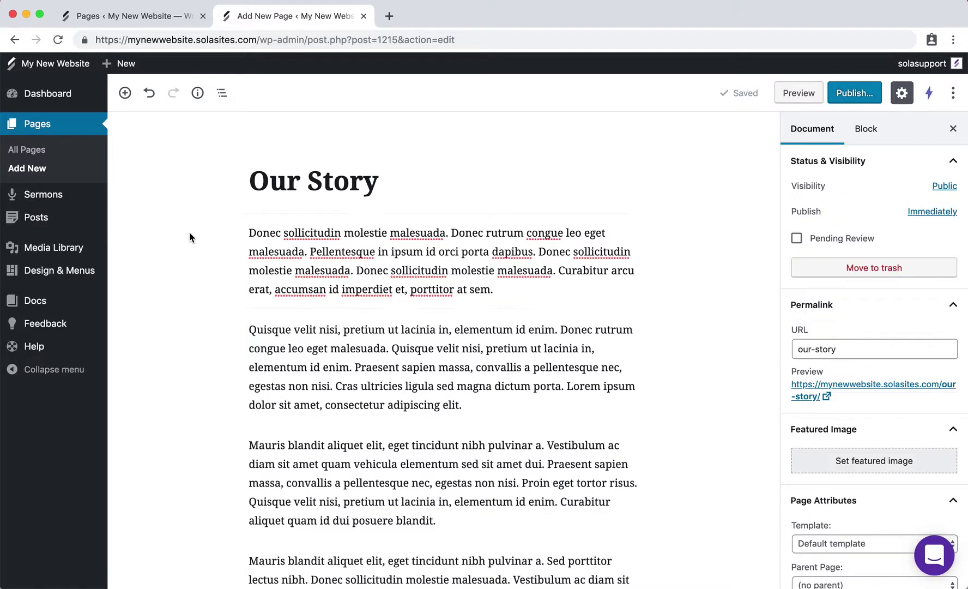
Examine the block types available for adding to the page, without inserting any.
left_click(126, 99)
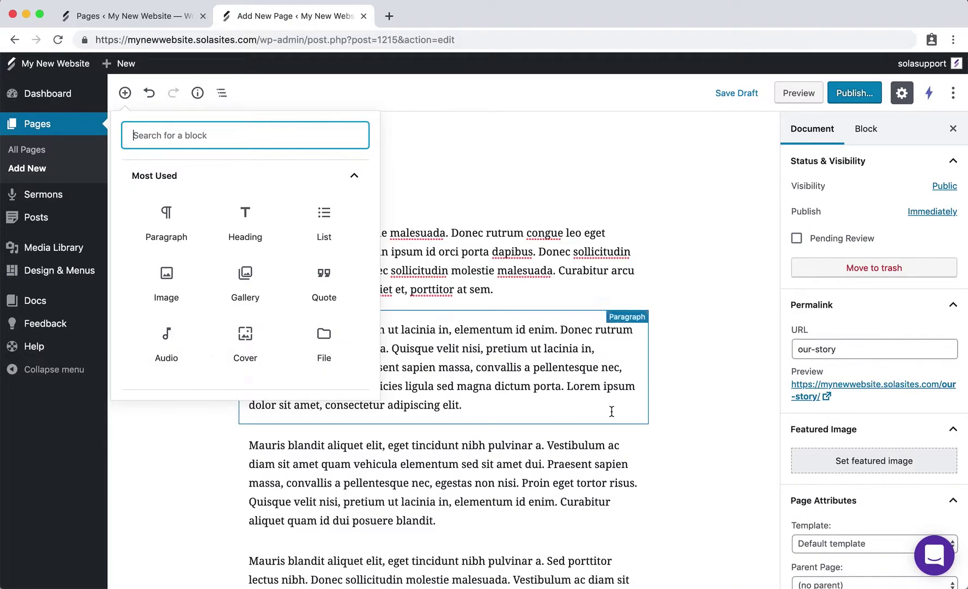
scroll(483, 299, "down", 5)
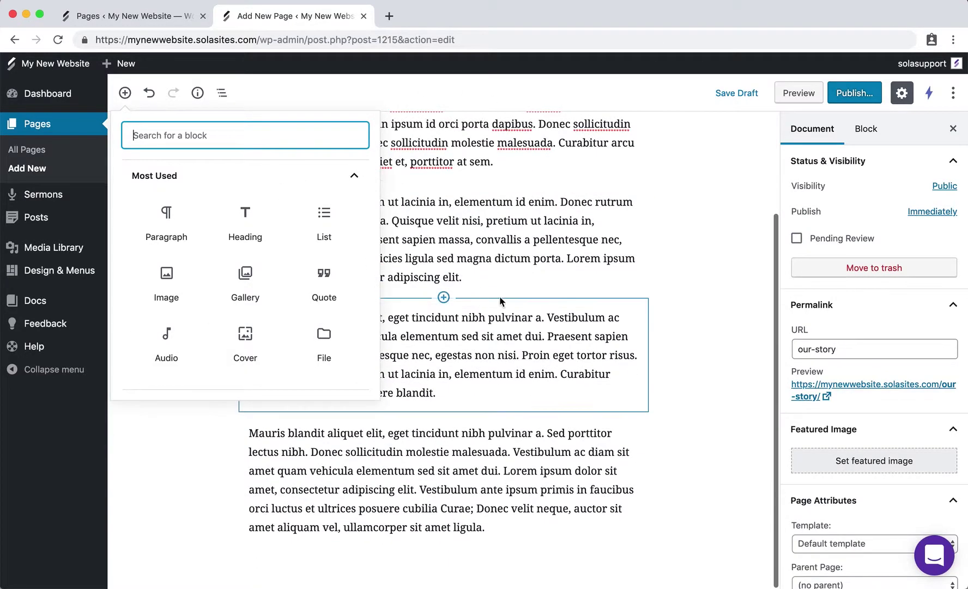
left_click(685, 325)
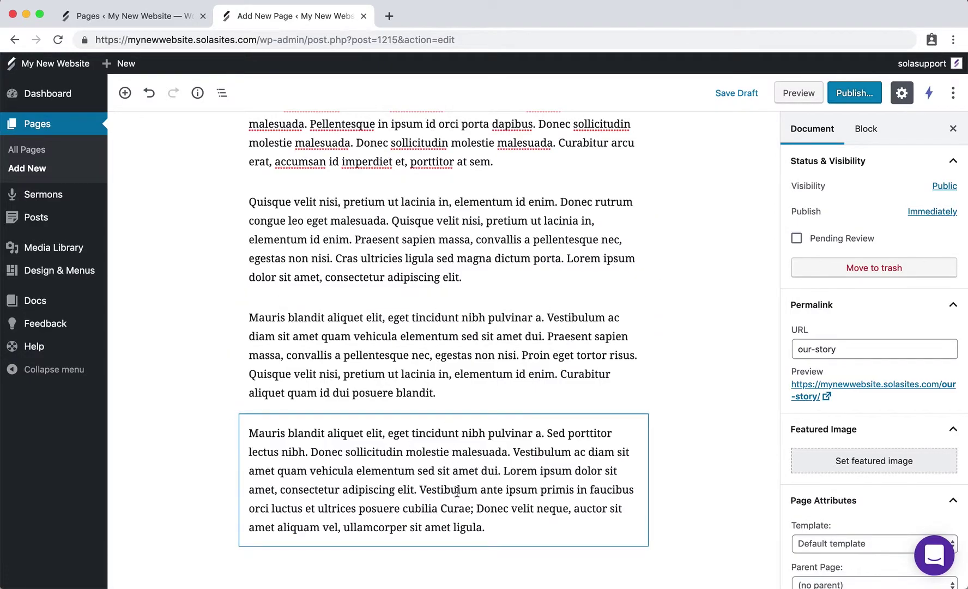
View the media library images available for the page's featured image, without selecting any.
scroll(457, 491, "up", 5)
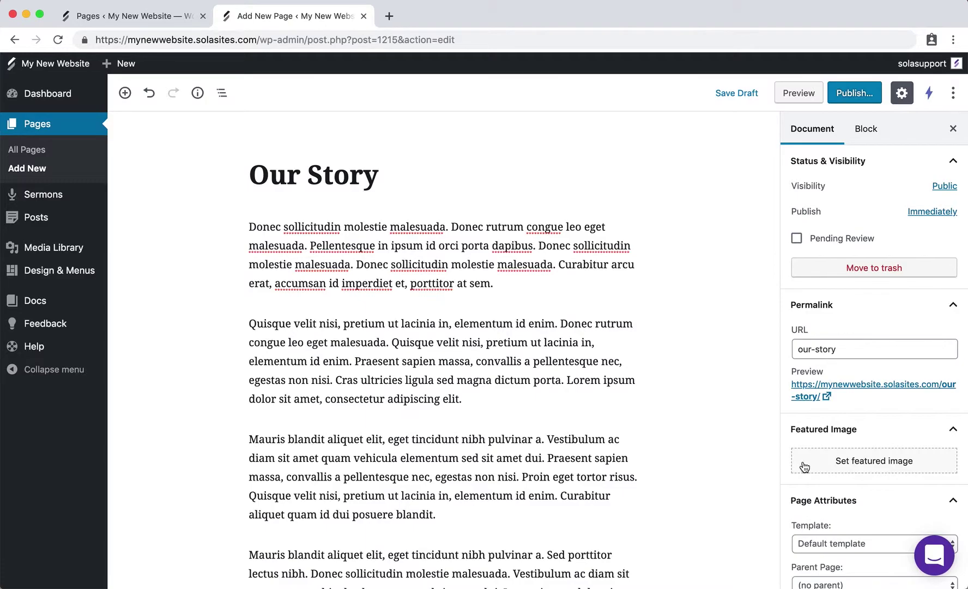
left_click(824, 459)
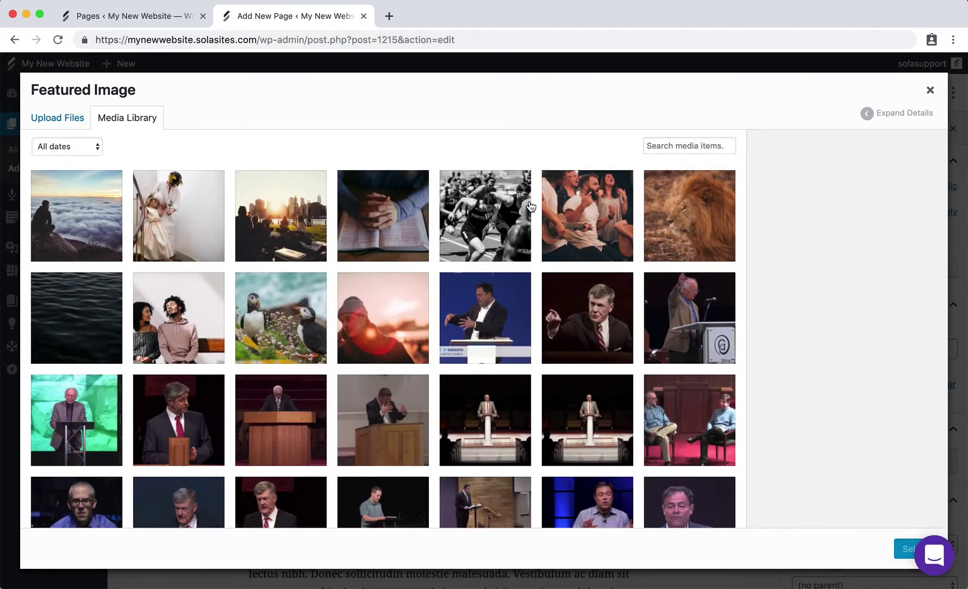
left_click(930, 91)
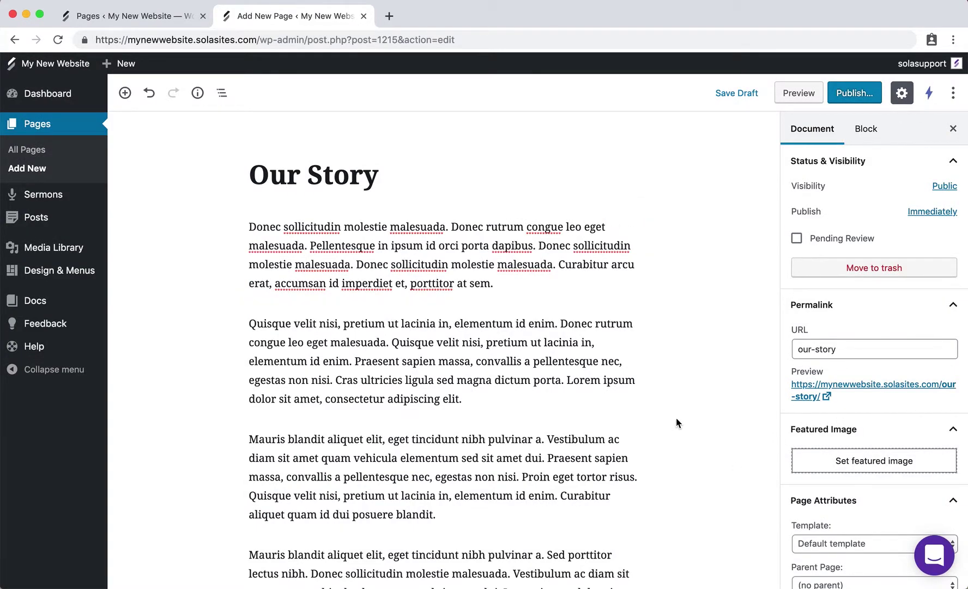
Search Instant Images for "laughter" and browse the photos found.
left_click(936, 101)
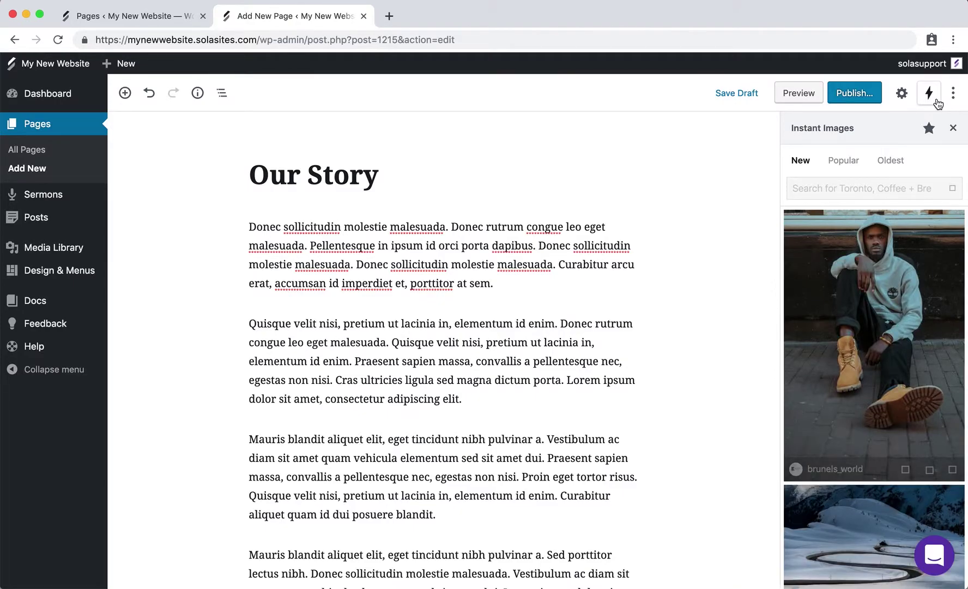
left_click(852, 189)
type("laughter")
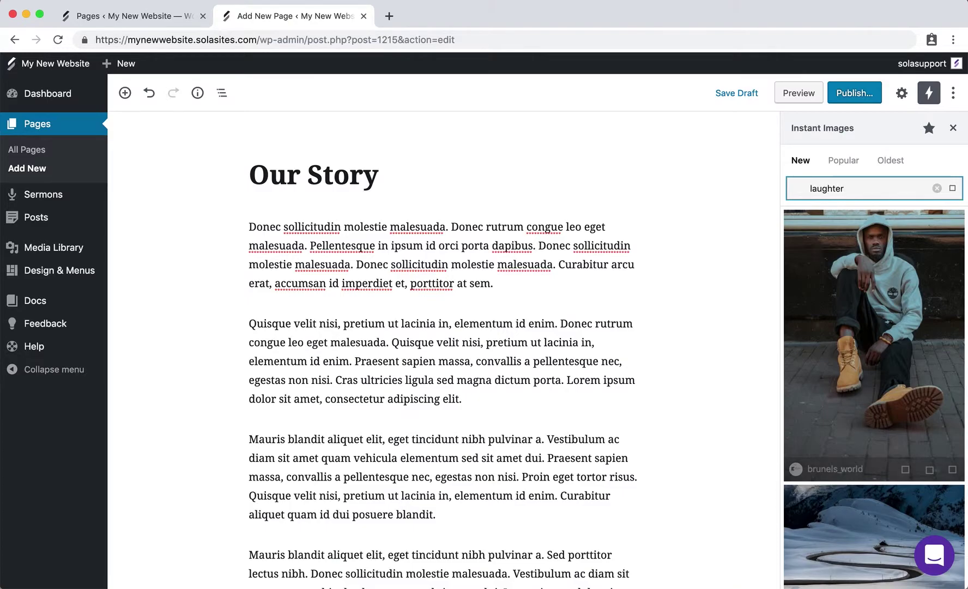
scroll(873, 273, "down", 3)
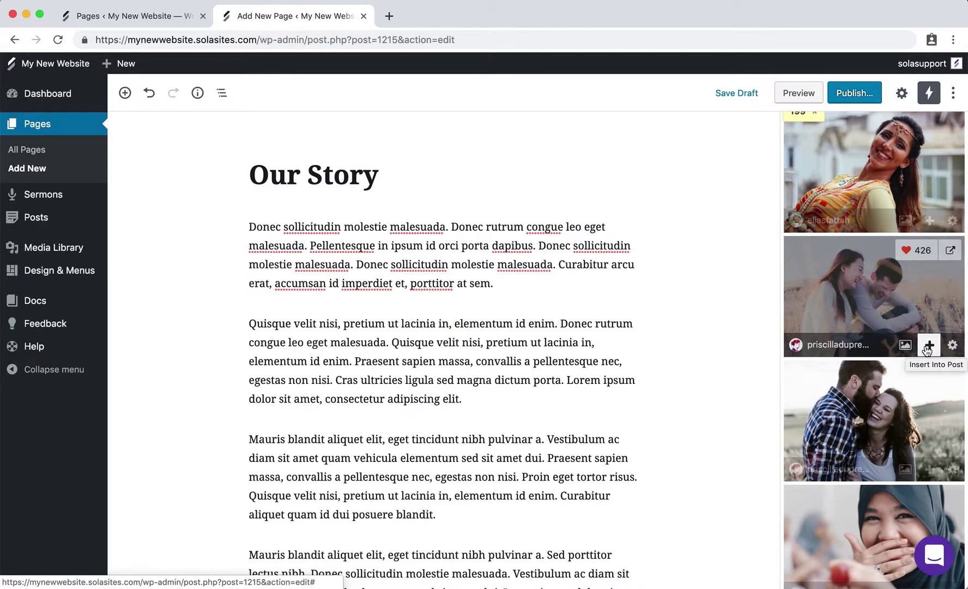
scroll(480, 316, "down", 3)
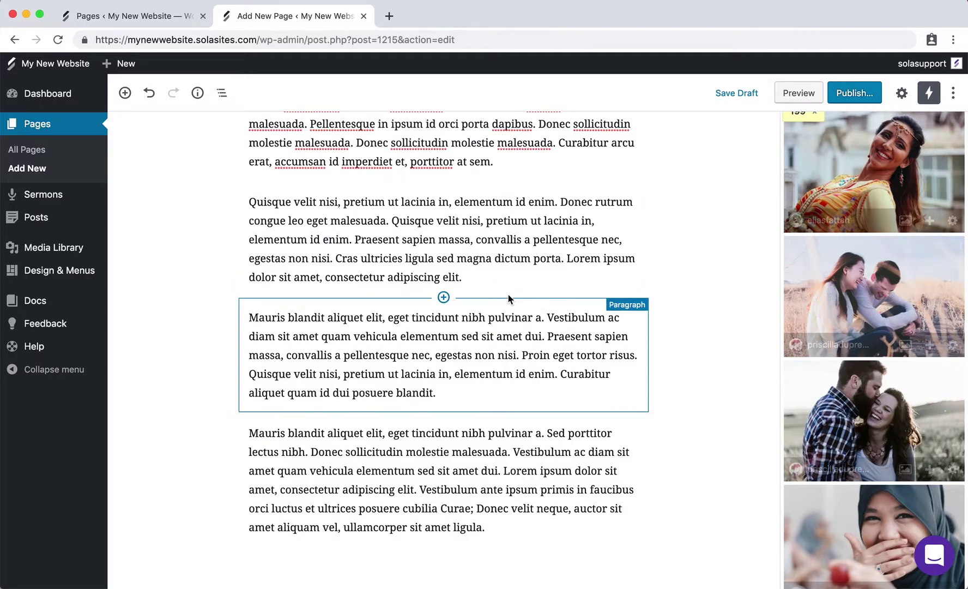
scroll(508, 299, "up", 3)
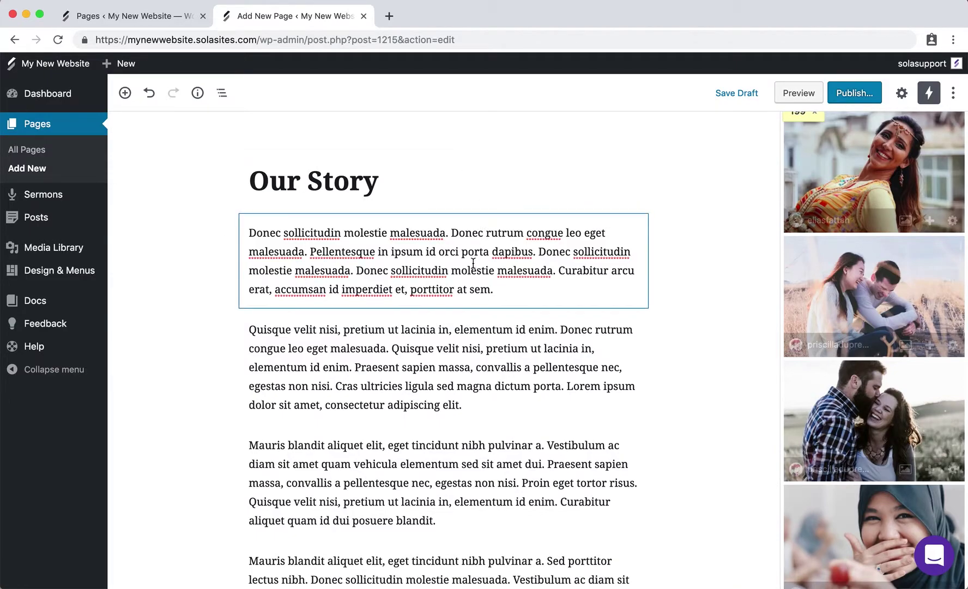
scroll(442, 398, "down", 3)
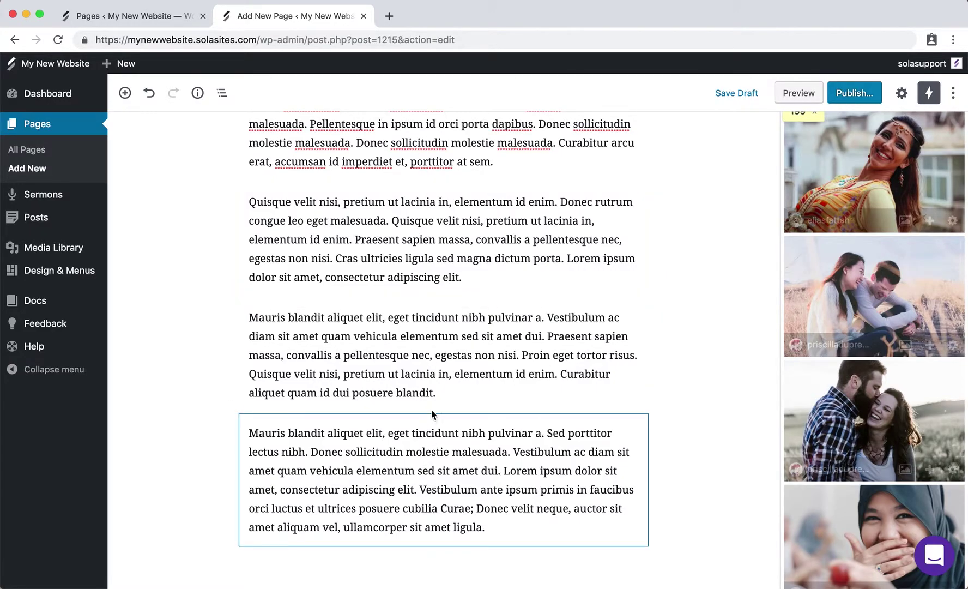
scroll(477, 306, "up", 3)
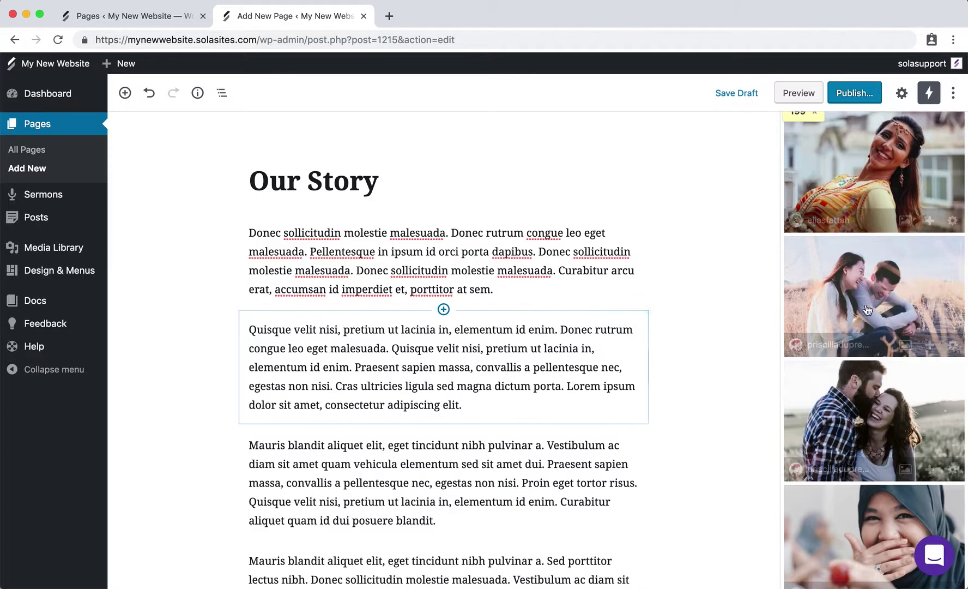
Set the photo of the laughing couple sitting in a field as the page's featured image and check it in the document settings.
left_click(910, 347)
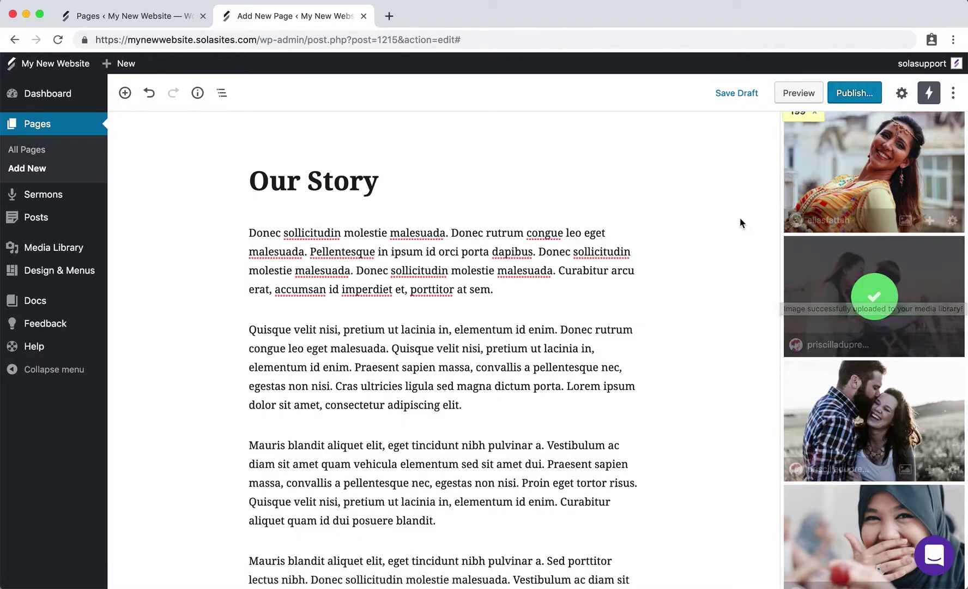
left_click(902, 94)
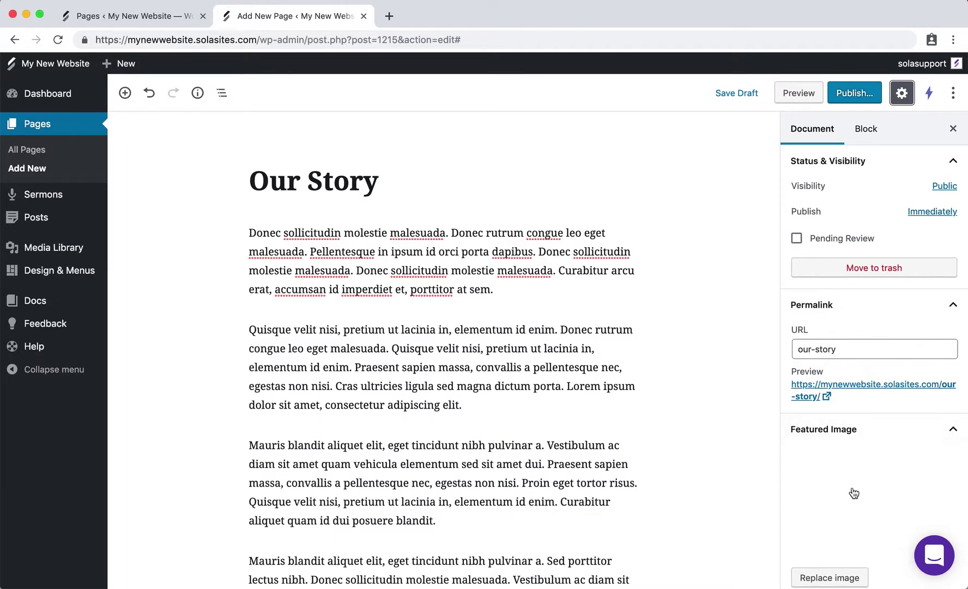
scroll(864, 497, "down", 4)
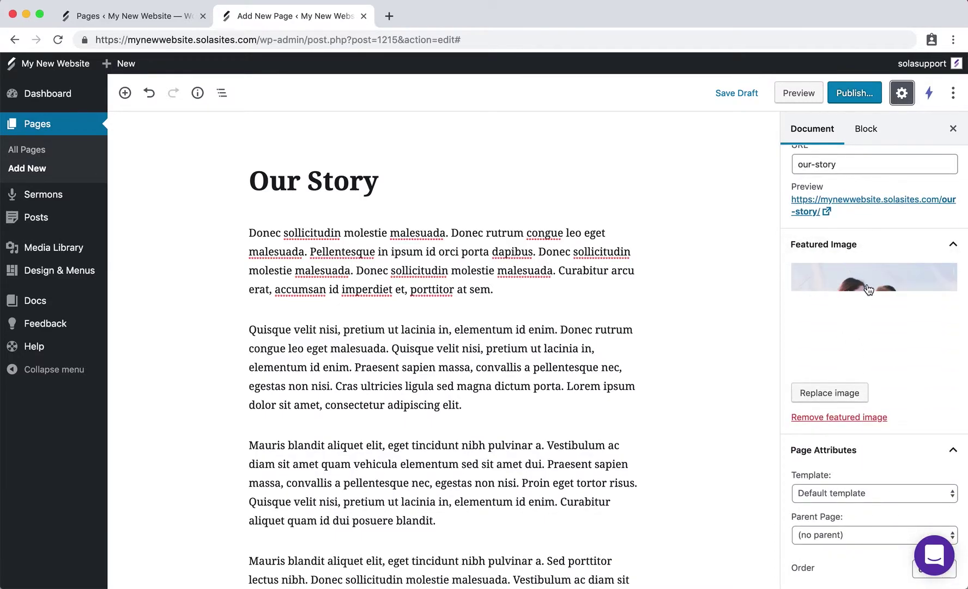
scroll(869, 289, "up", 4)
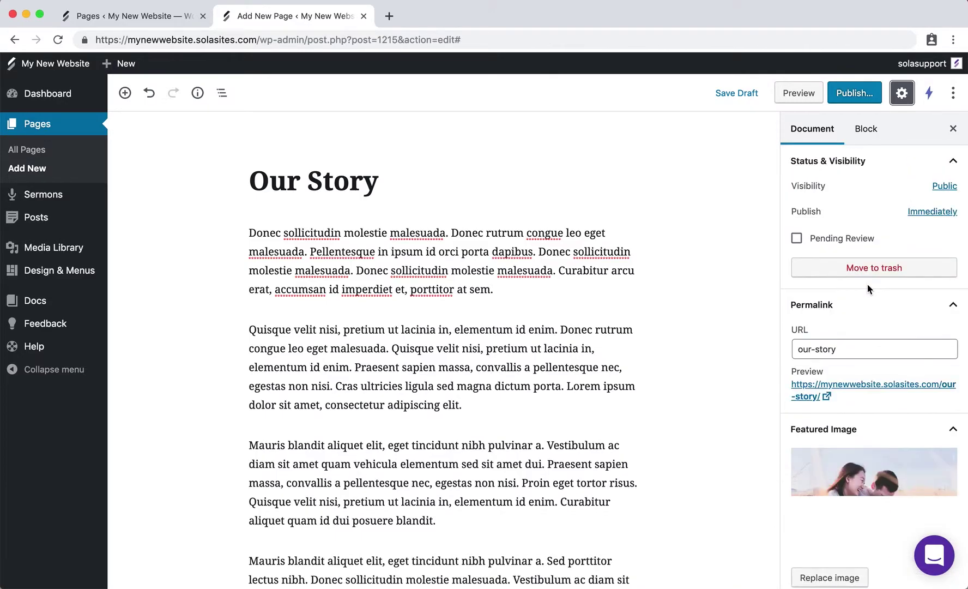
scroll(868, 286, "down", 4)
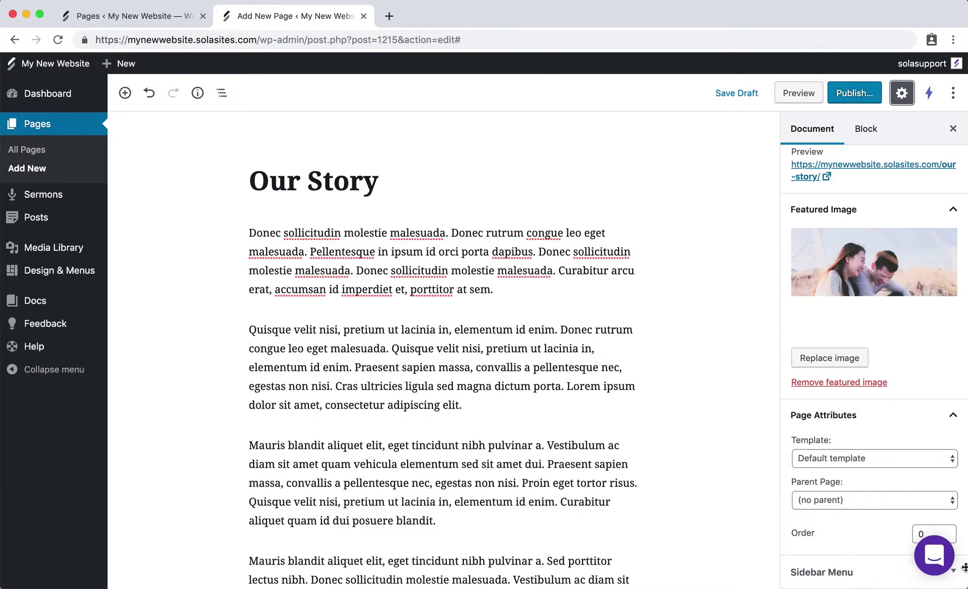
scroll(828, 524, "down", 2)
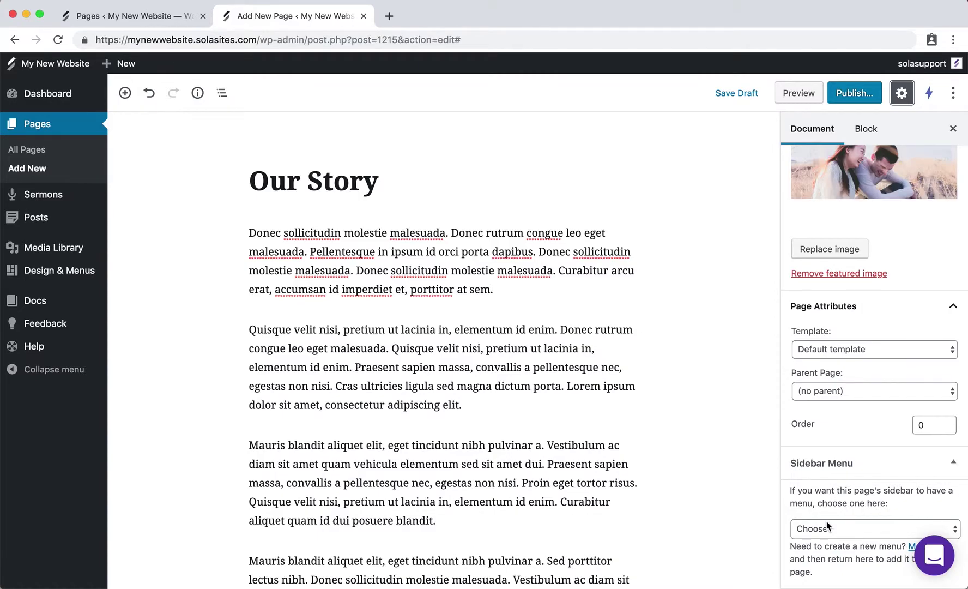
Open the live Our Ministries page in a separate tab and examine its sidebar menu and the About submenu in the site navigation.
left_click(130, 24)
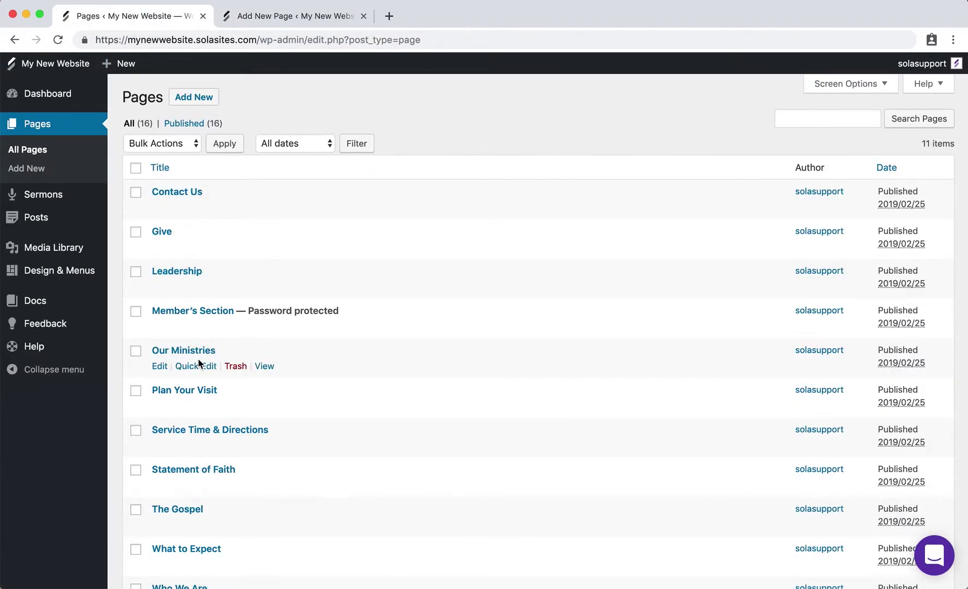
left_click(265, 366, "super")
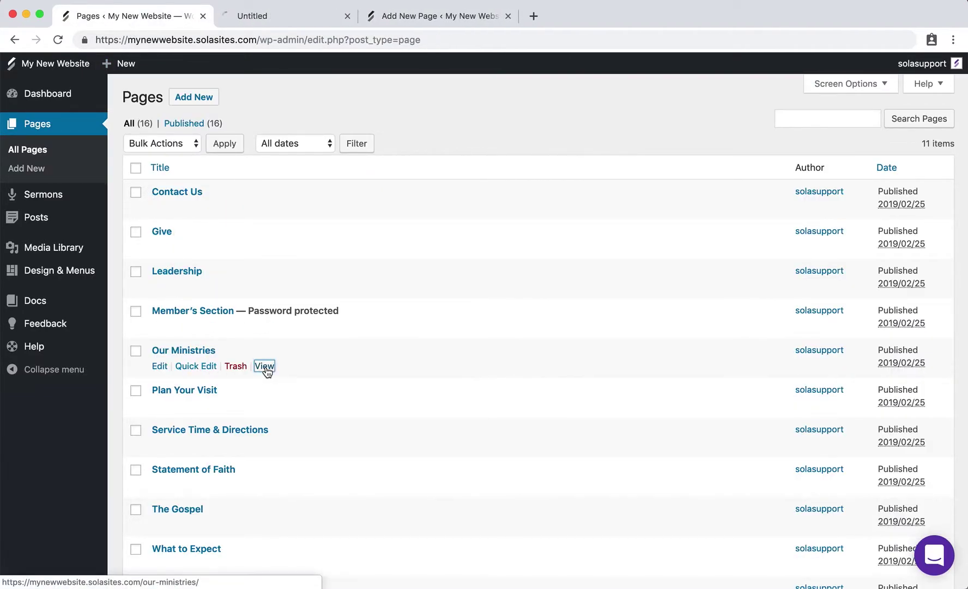
left_click(283, 16)
left_click_drag(257, 22, 421, 17)
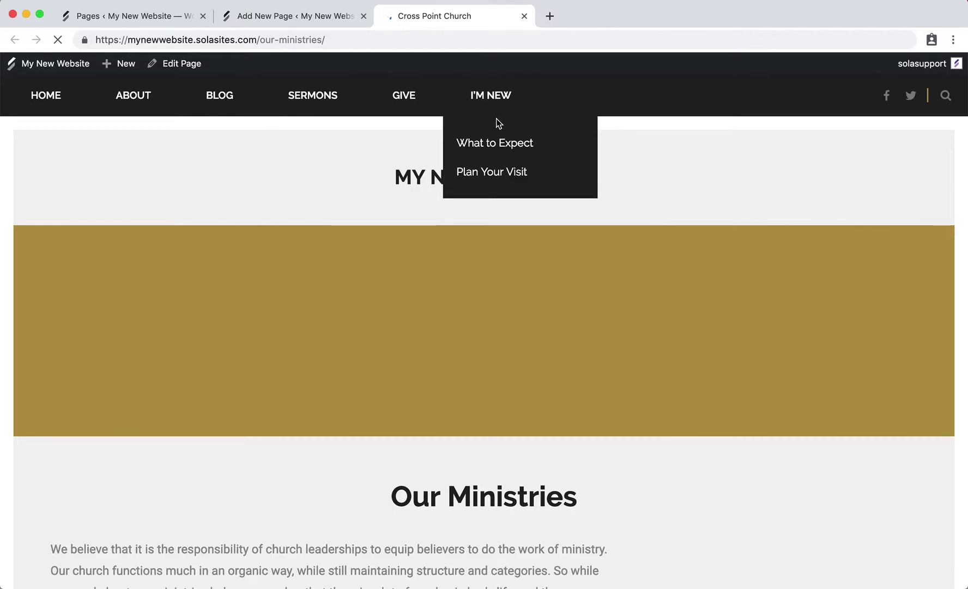
scroll(339, 288, "down", 8)
scroll(93, 443, "down", 5)
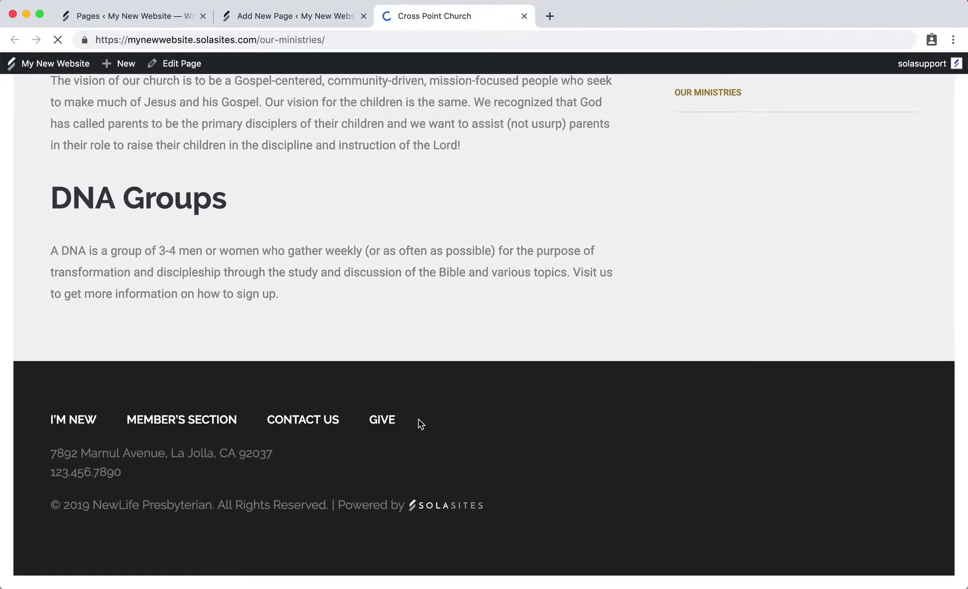
scroll(418, 419, "up", 10)
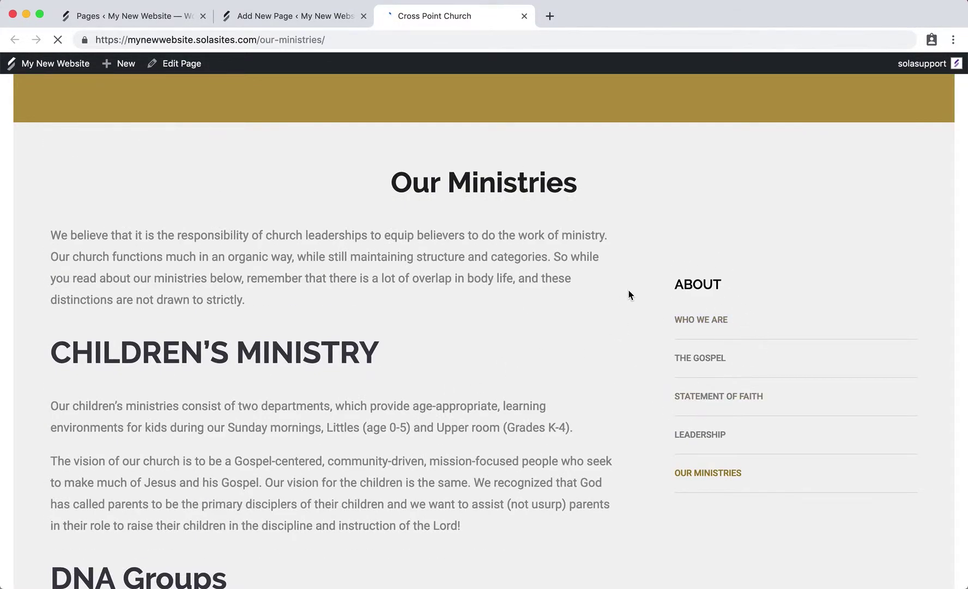
scroll(628, 291, "up", 6)
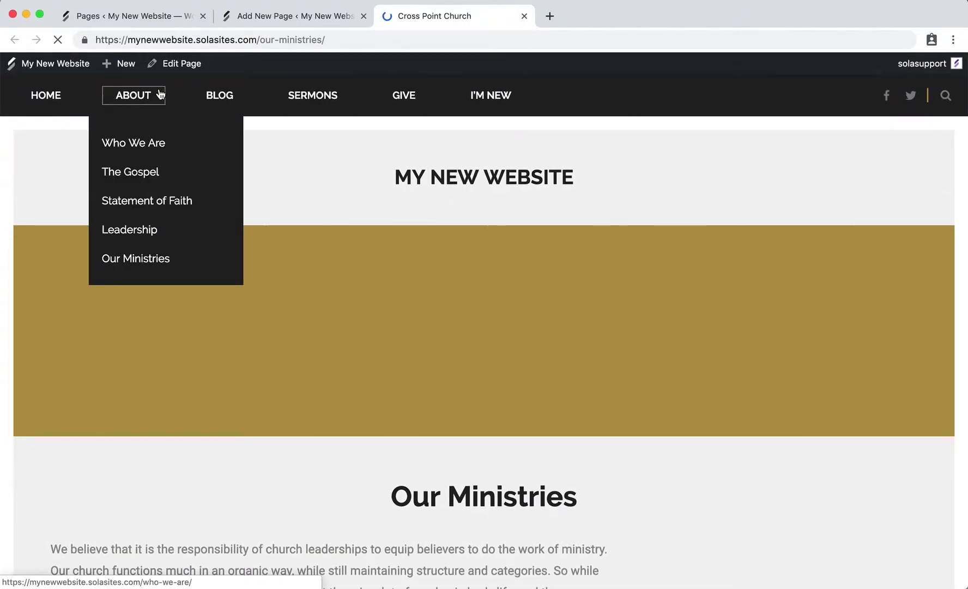
scroll(507, 390, "down", 2)
scroll(507, 390, "down", 4)
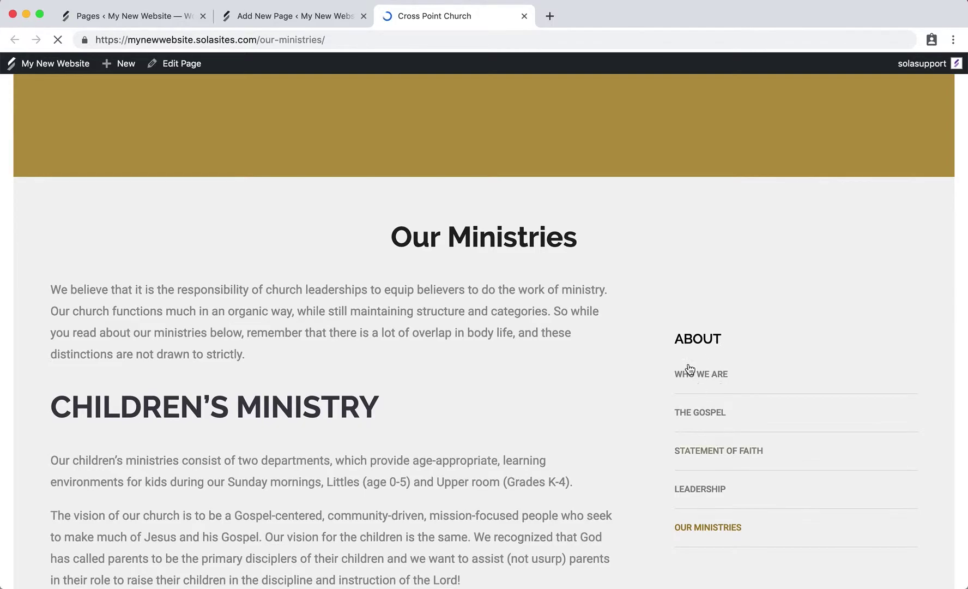
Review the sidebar menu choices for the Our Story page and compare them with the About menu on the live Our Ministries page.
left_click(297, 24)
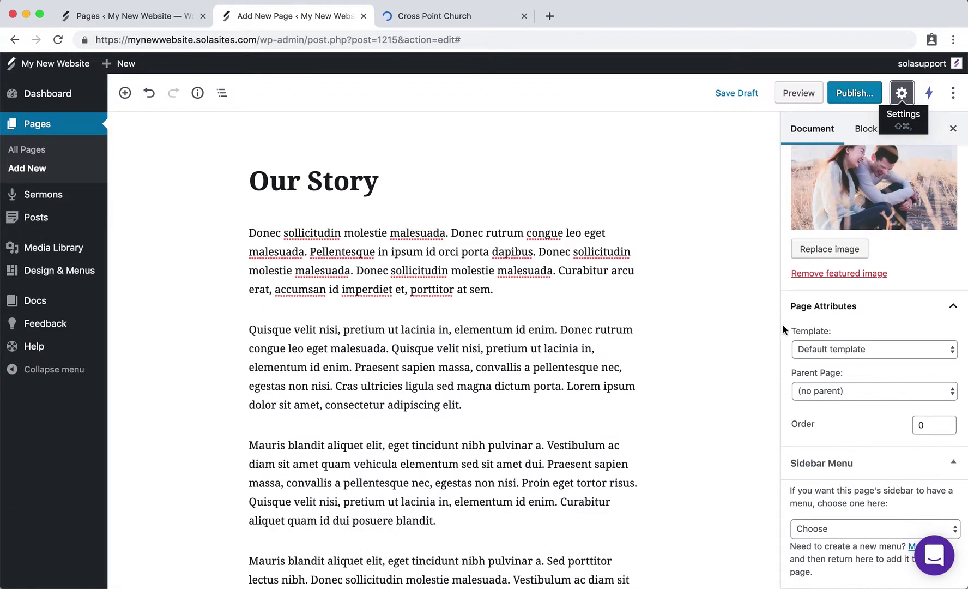
left_click(830, 532)
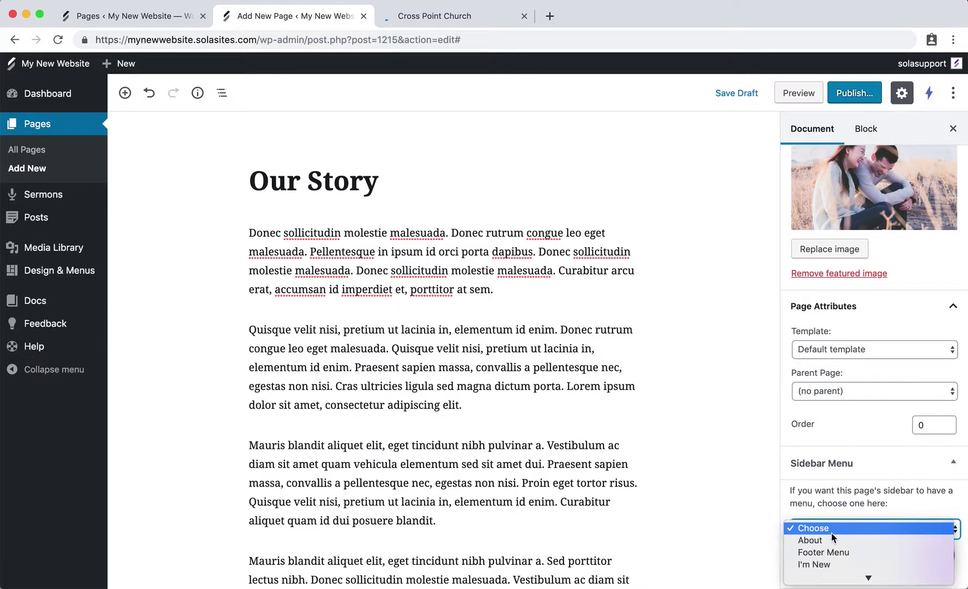
left_click(267, 197)
double_click(273, 188)
left_click(430, 17)
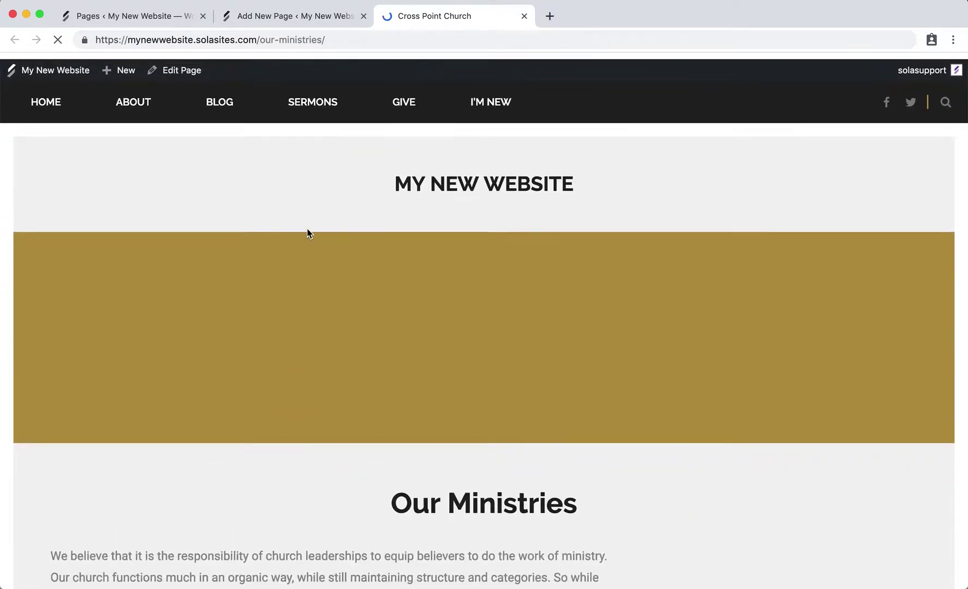
mouse_move(124, 100)
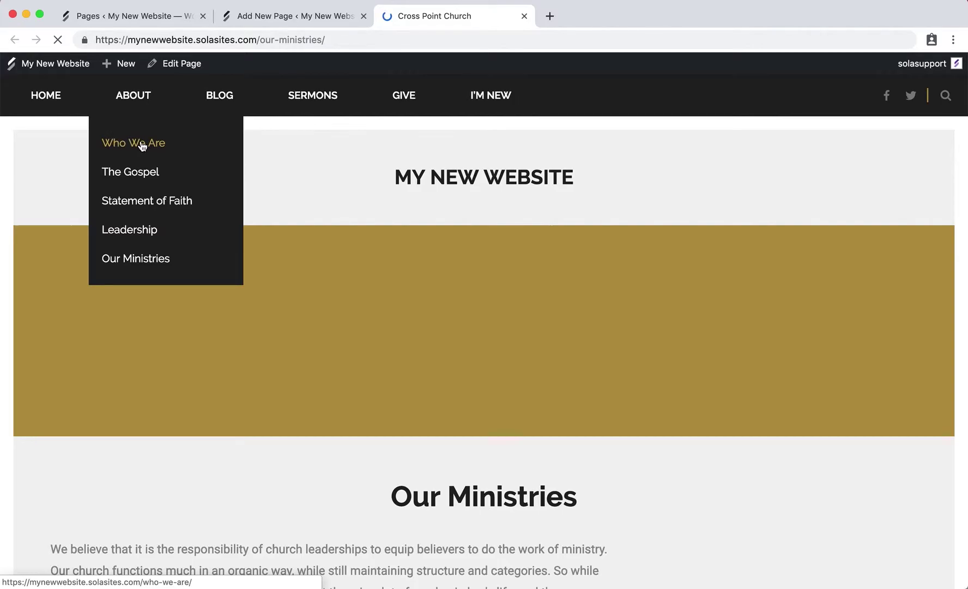
left_click(278, 22)
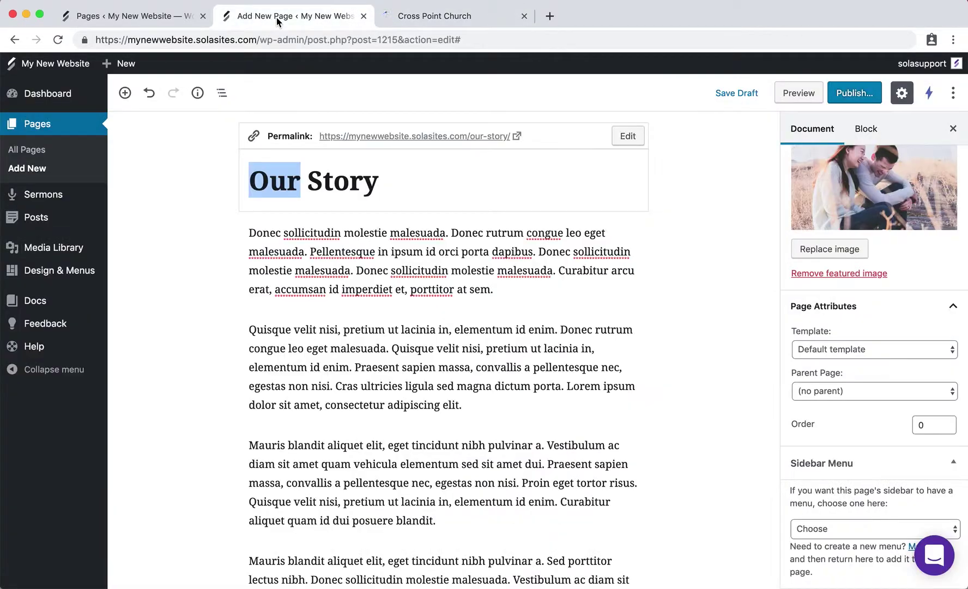
left_click(408, 18)
scroll(622, 371, "down", 5)
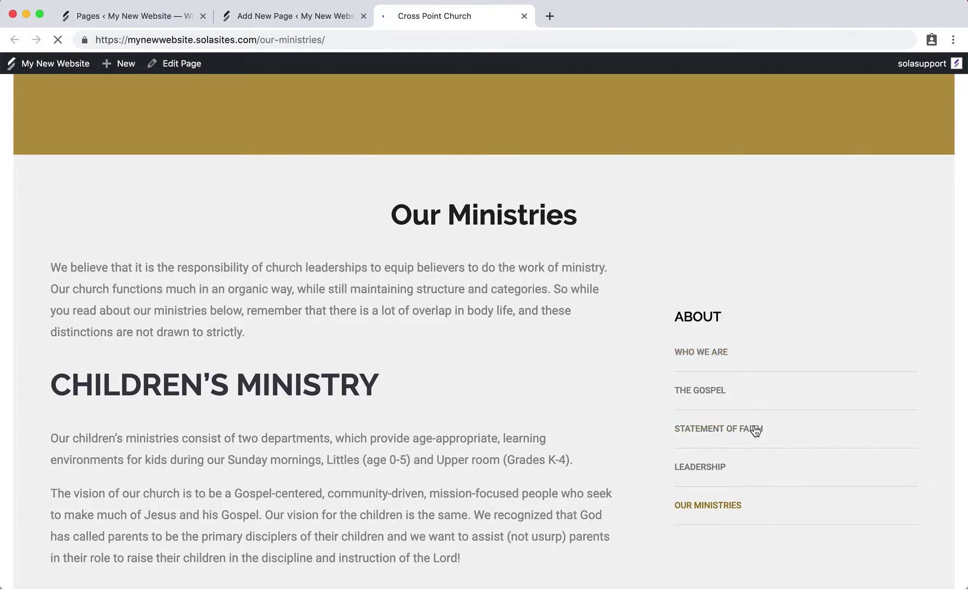
Assign the About menu as the Our Story page's sidebar menu and review the page's document settings.
left_click(287, 22)
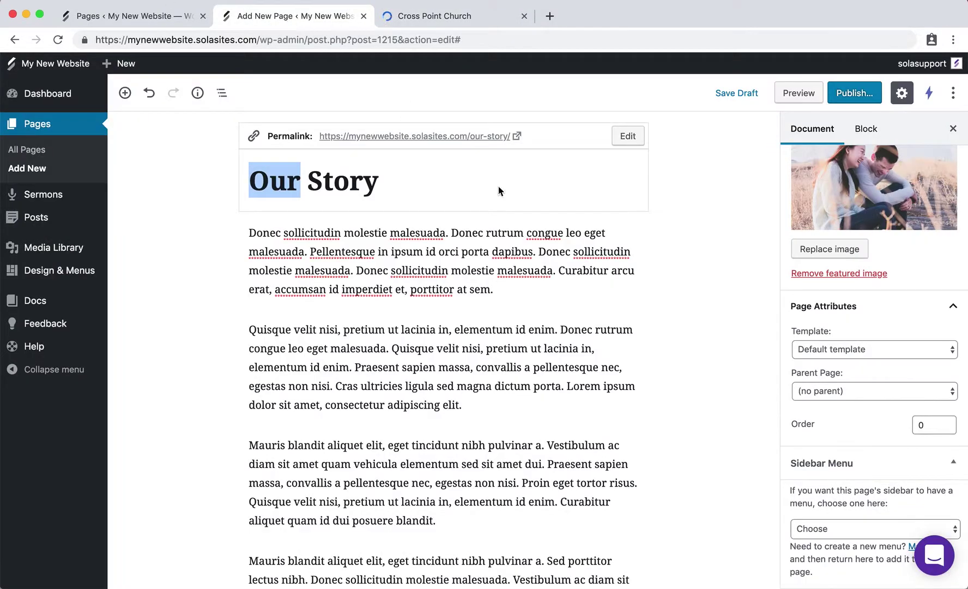
left_click(838, 531)
left_click(838, 539)
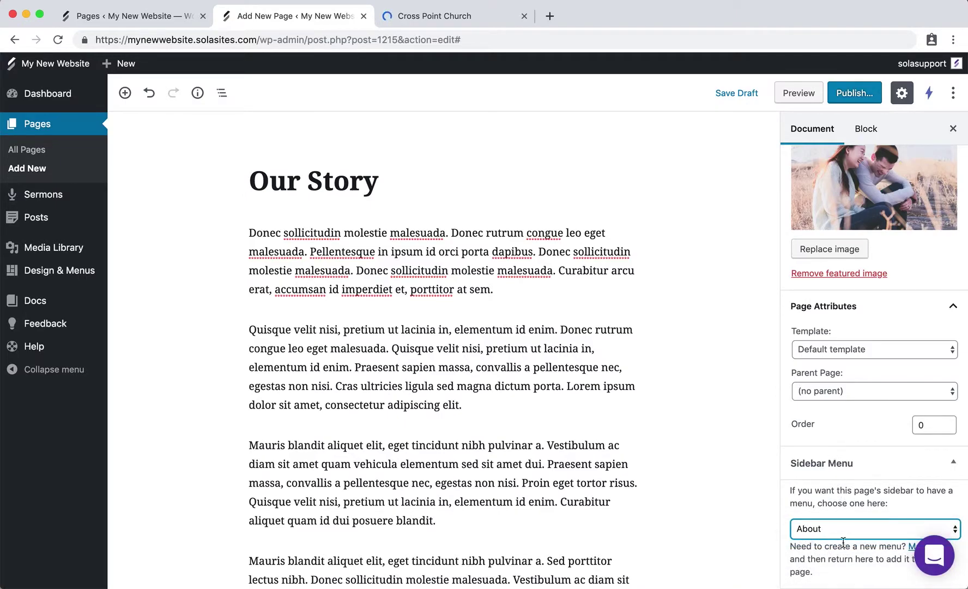
scroll(843, 548, "down", 1)
scroll(843, 554, "up", 5)
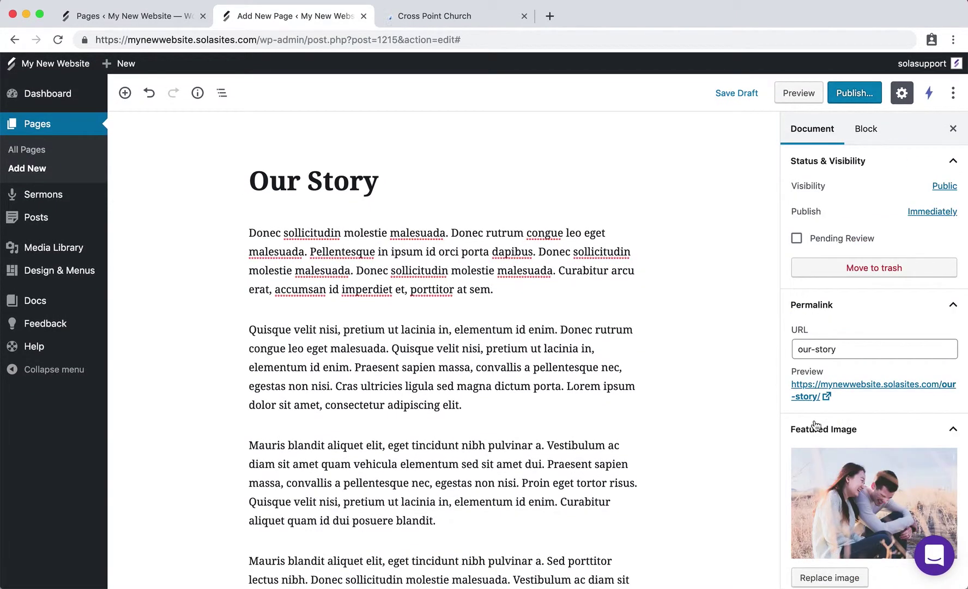
scroll(824, 412, "down", 6)
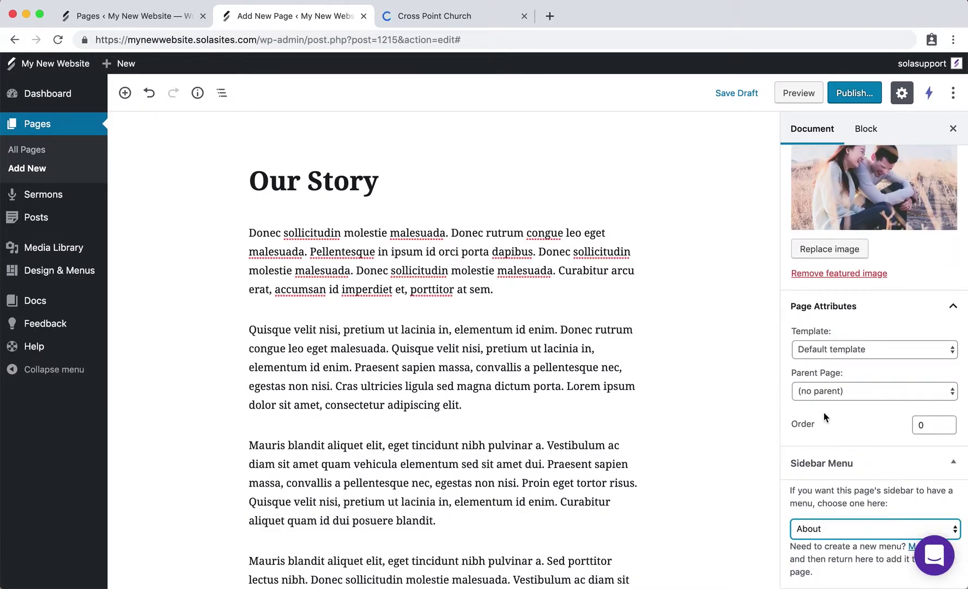
scroll(818, 327, "up", 2)
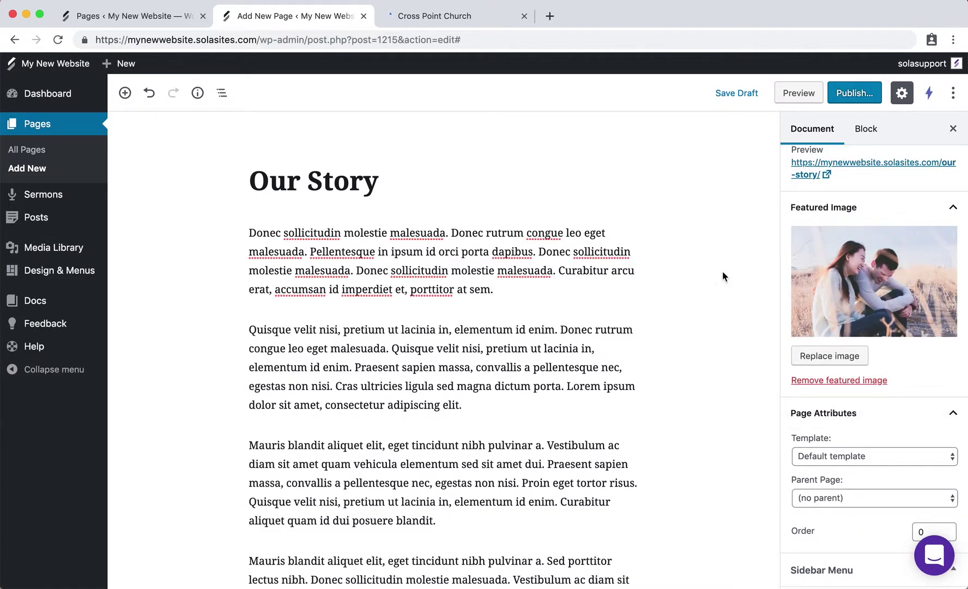
scroll(859, 463, "down", 2)
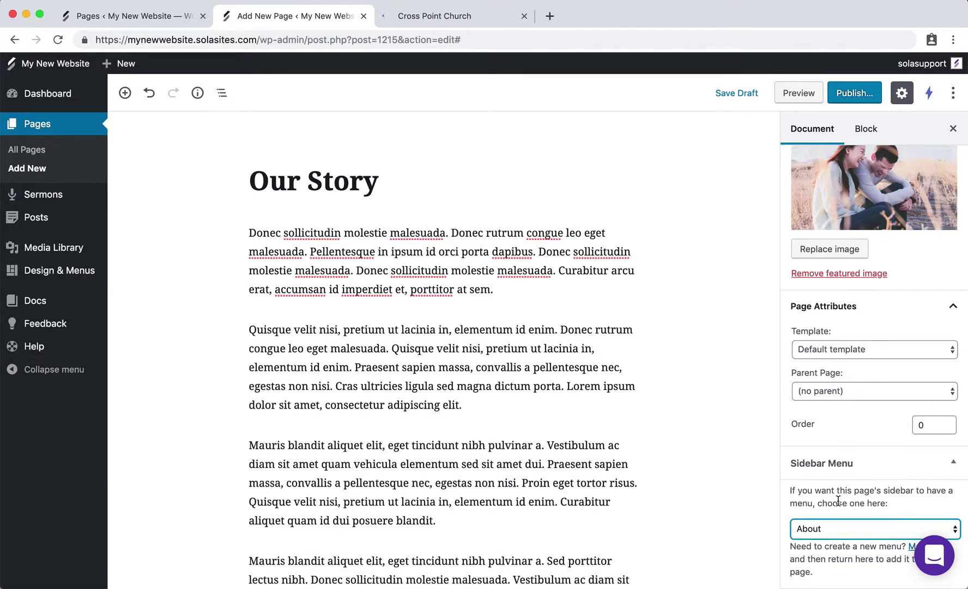
scroll(838, 501, "up", 6)
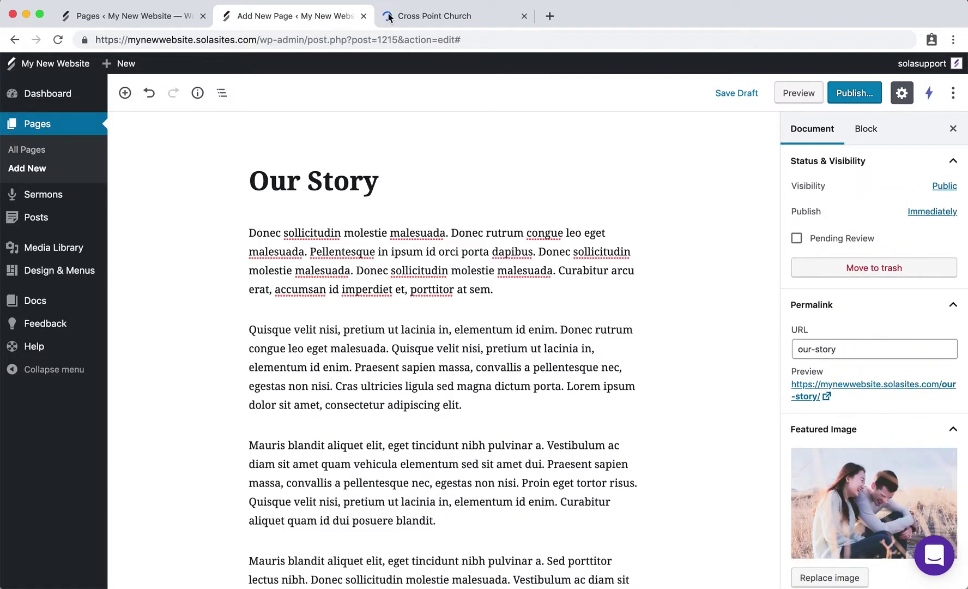
Publish the Our Story page with public visibility, effective immediately.
left_click(421, 17)
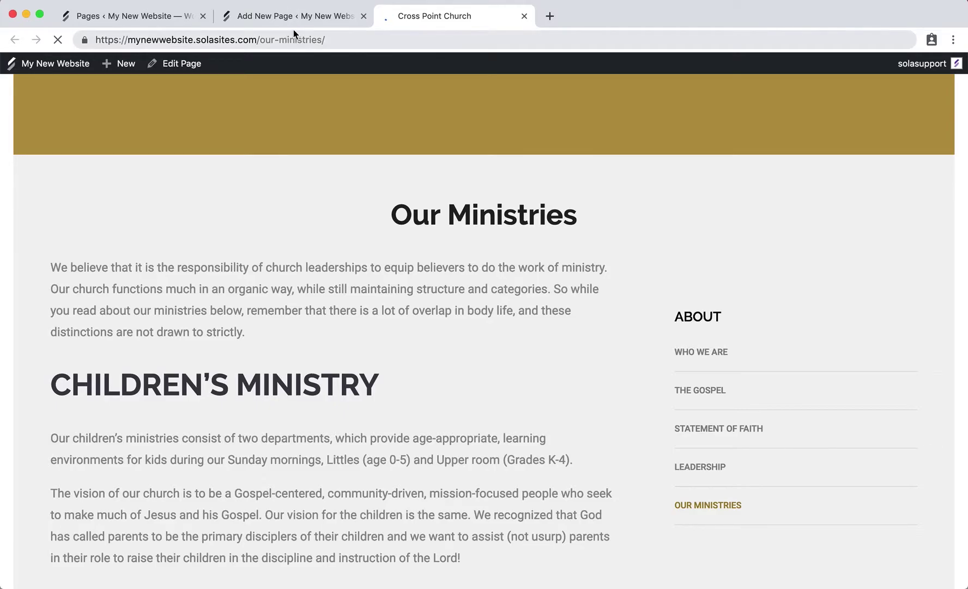
left_click(294, 15)
left_click(871, 101)
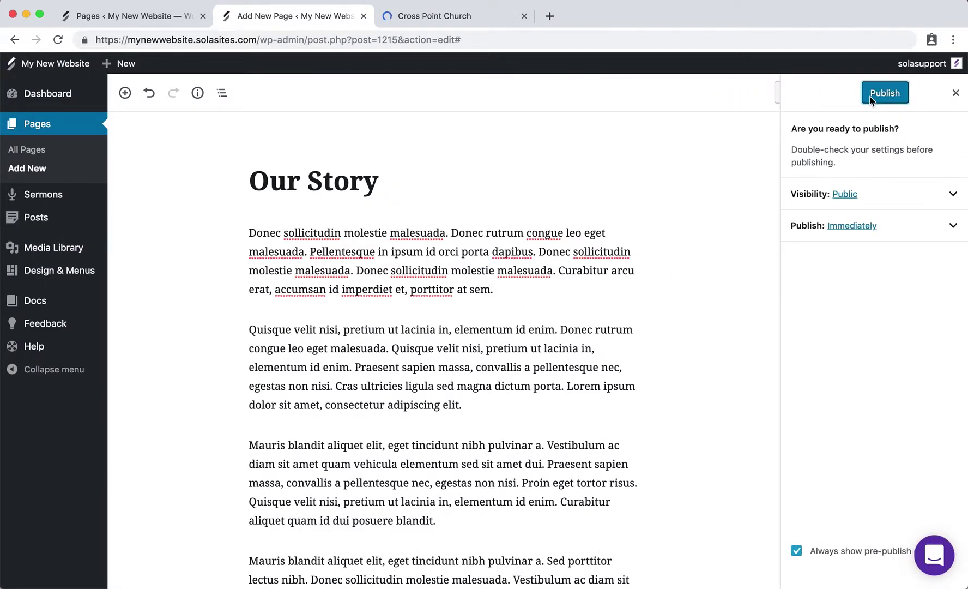
left_click(871, 99)
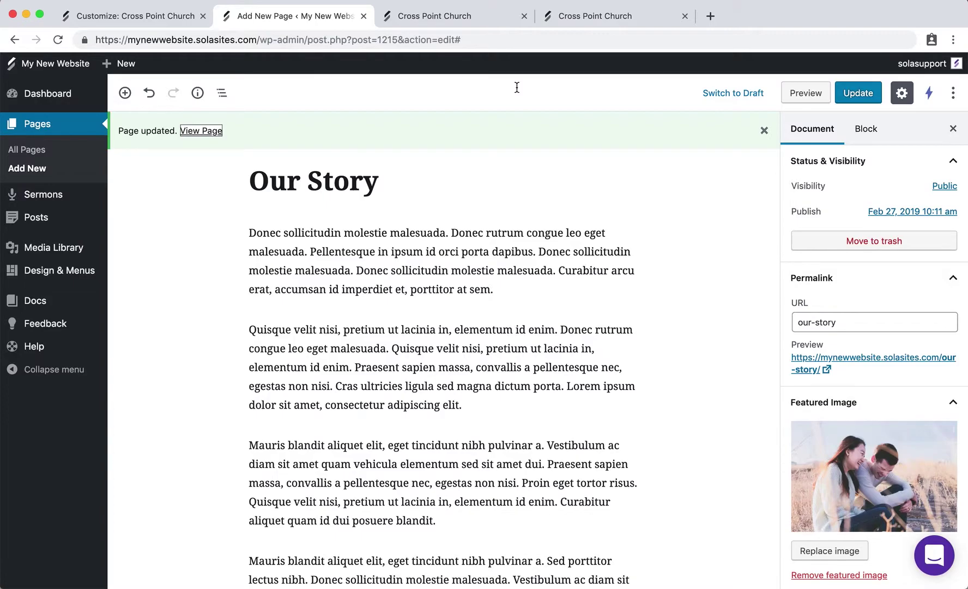
View the live Our Story page and check its featured image, body text, About sidebar and the About submenu in the site navigation.
left_click(517, 89)
left_click(484, 23)
scroll(592, 413, "down", 1)
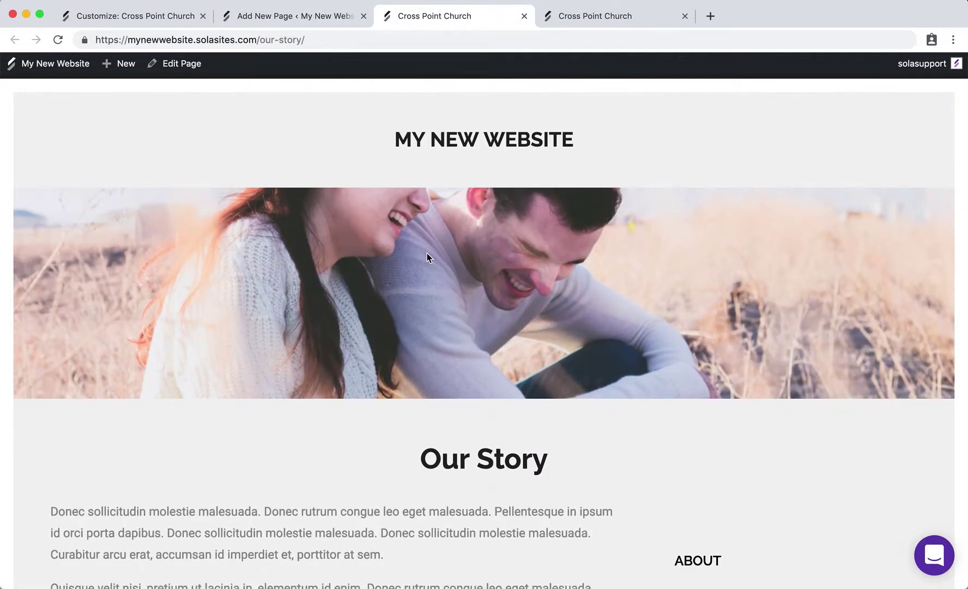
scroll(427, 253, "down", 10)
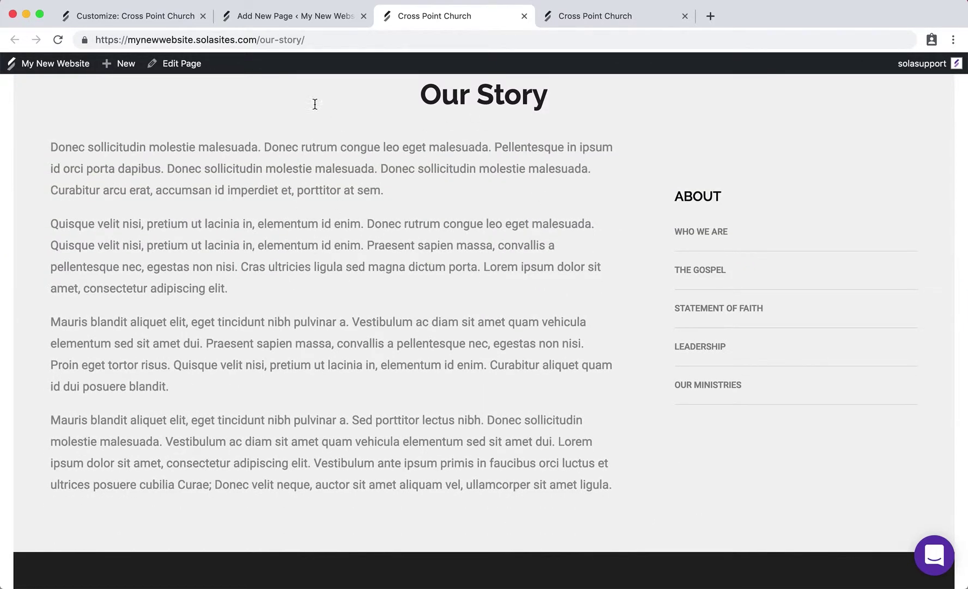
scroll(444, 295, "up", 8)
scroll(556, 357, "down", 1)
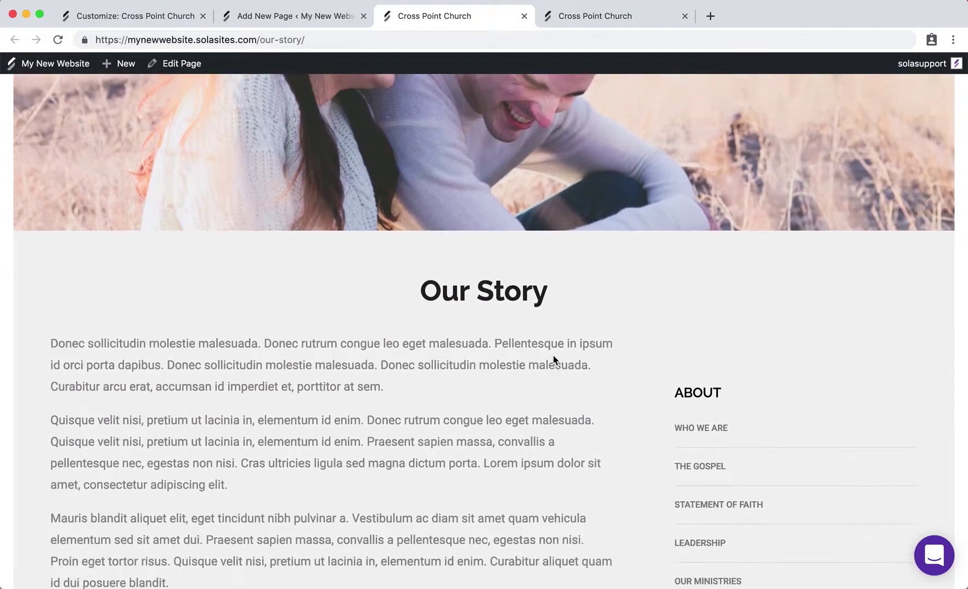
scroll(553, 354, "up", 2)
scroll(553, 354, "down", 5)
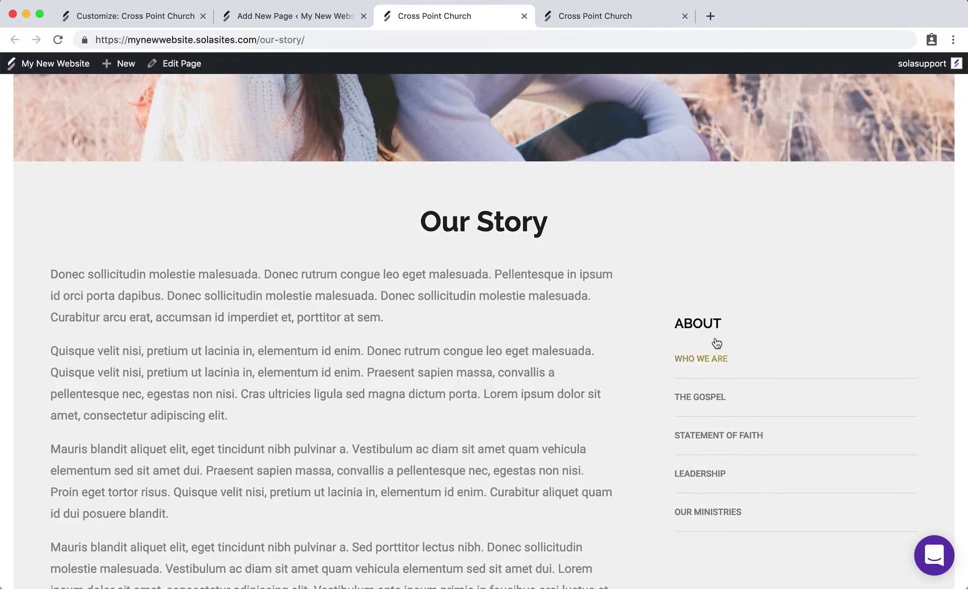
scroll(695, 338, "up", 5)
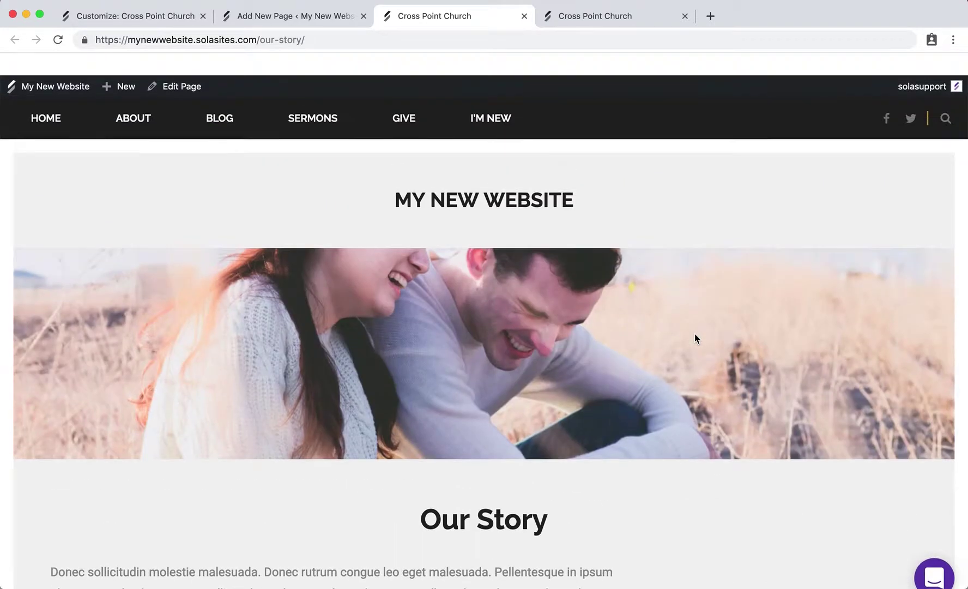
mouse_move(126, 102)
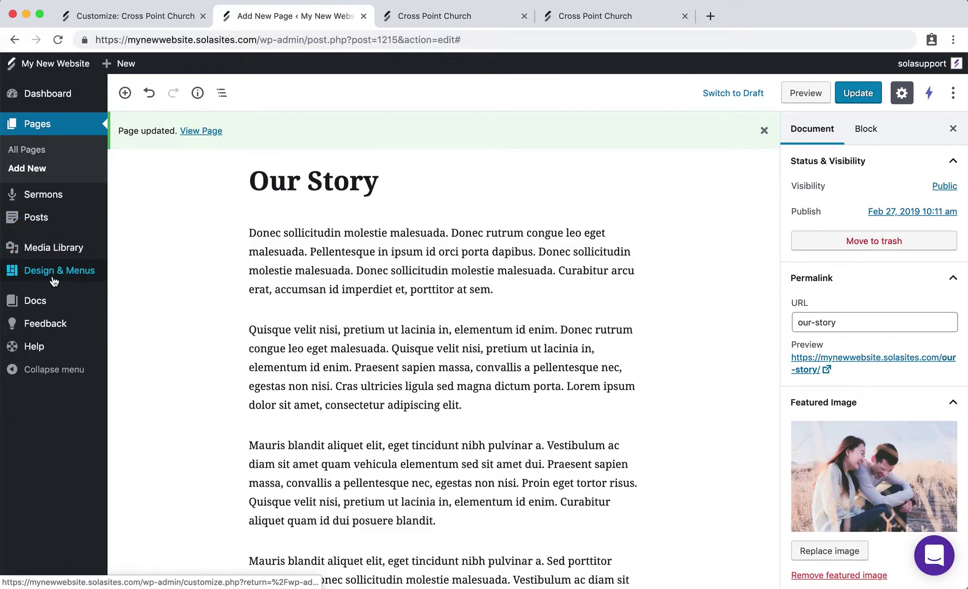
Review the site customizer's Menus list and new-menu form, and inspect the homepage's header navigation and footer links.
left_click(149, 16)
mouse_move(410, 112)
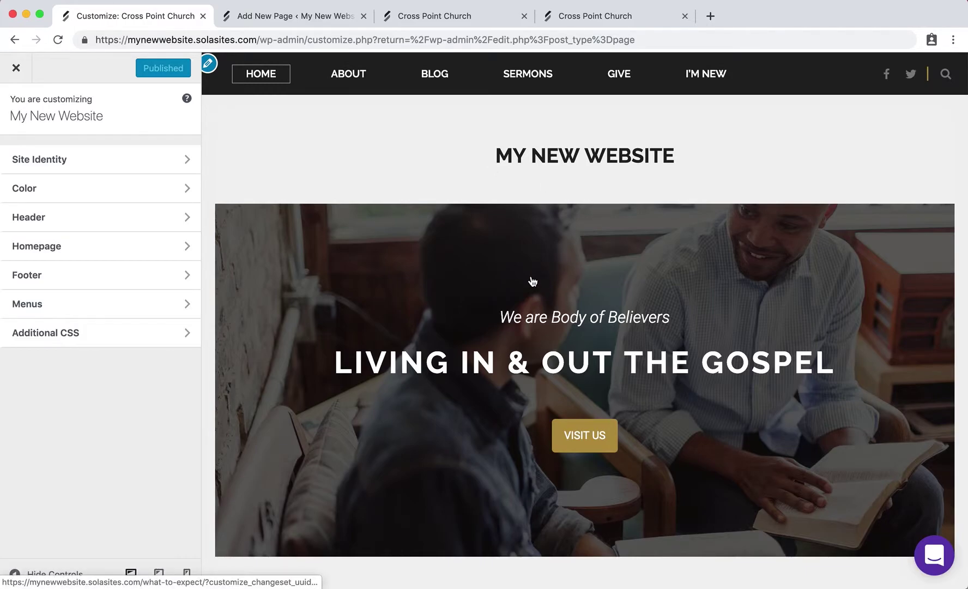
left_click(71, 310)
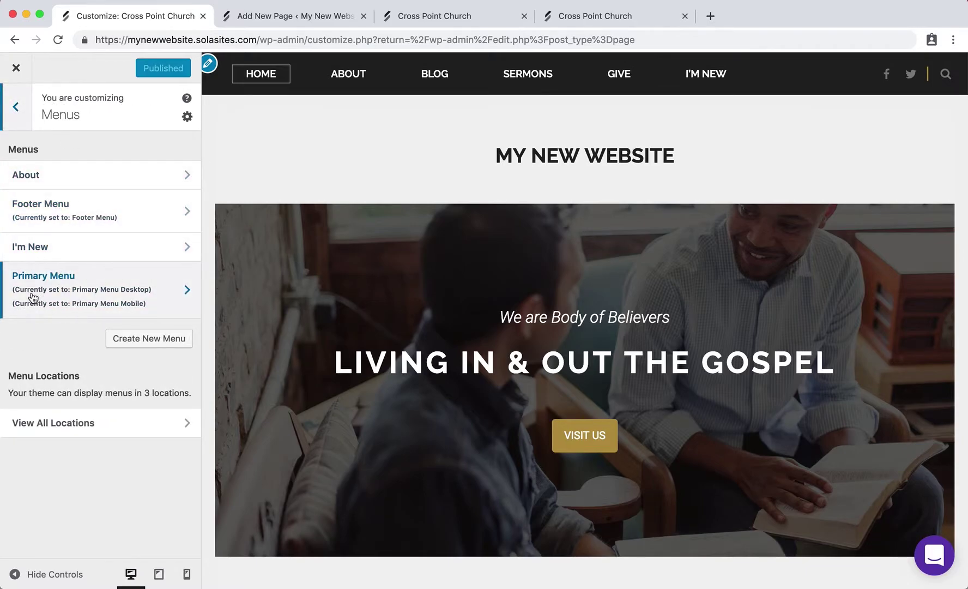
left_click(128, 341)
left_click(70, 172)
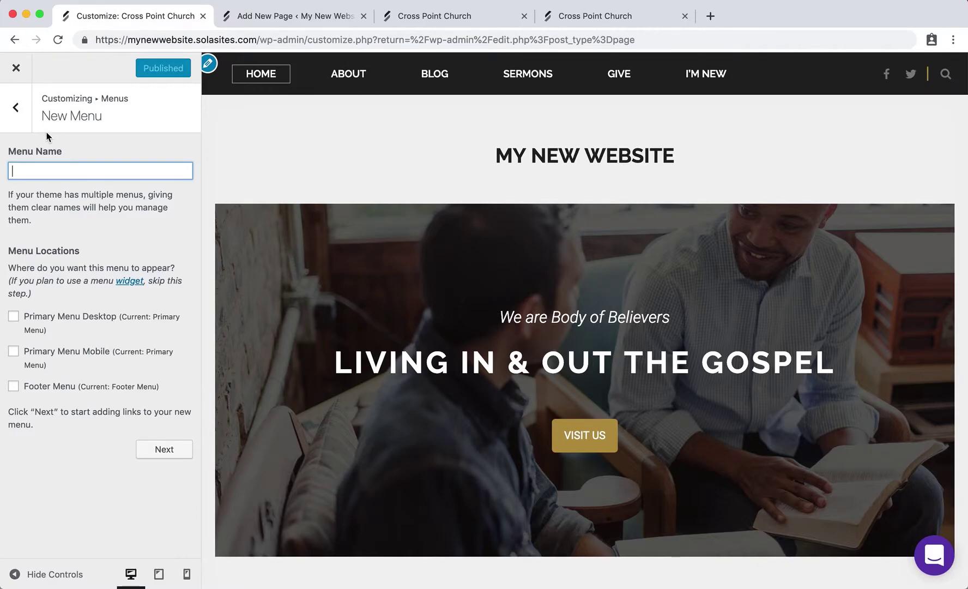
left_click(30, 123)
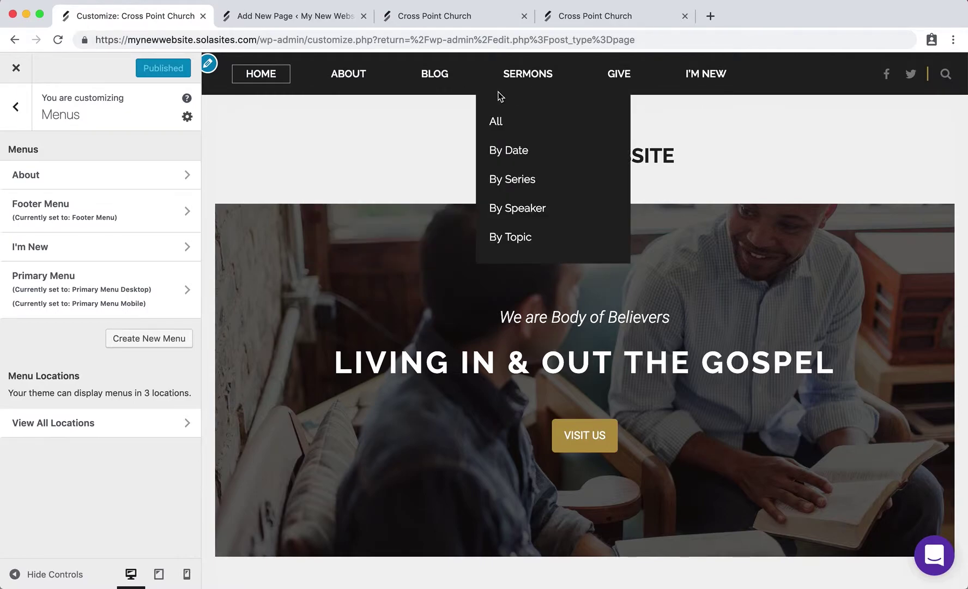
scroll(416, 217, "down", 15)
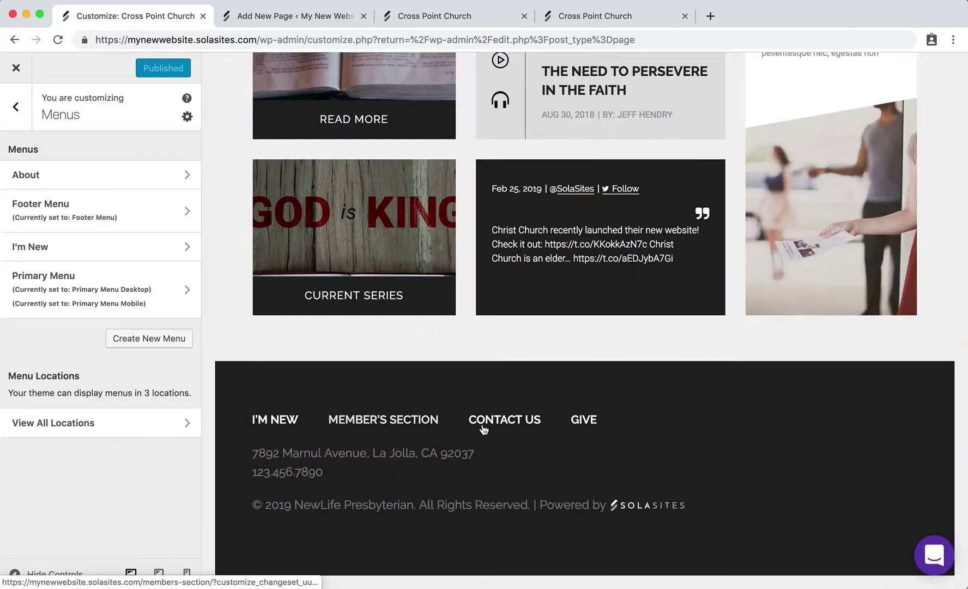
scroll(400, 423, "up", 15)
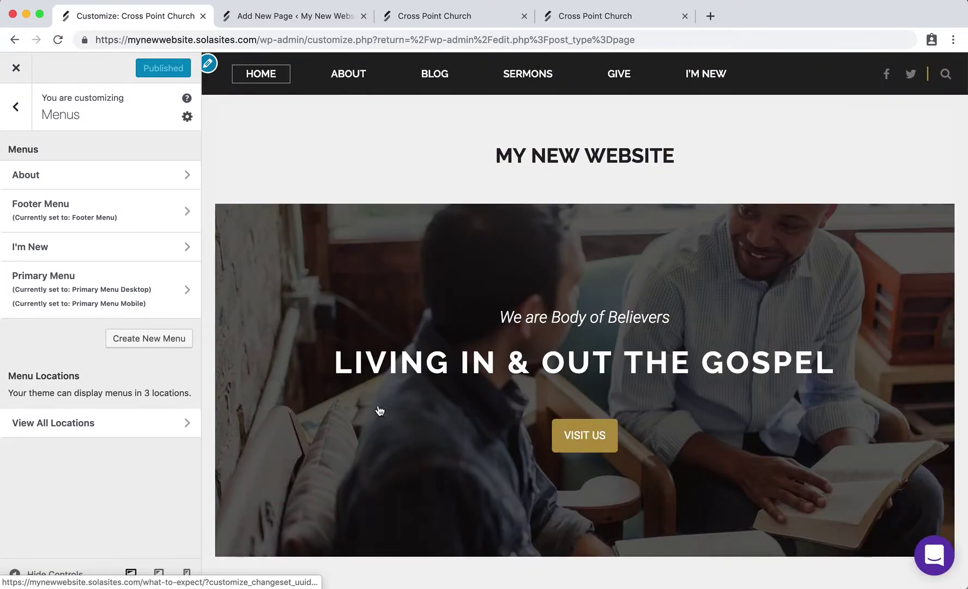
Examine the items and assigned locations of the Footer Menu and Primary Menu, and compare them with the homepage preview.
left_click(147, 211)
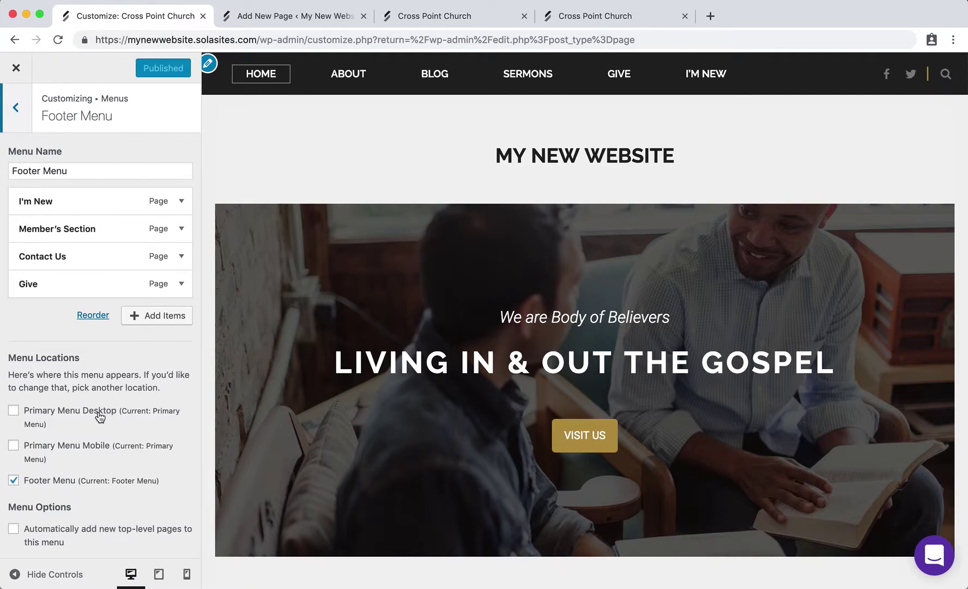
left_click(17, 106)
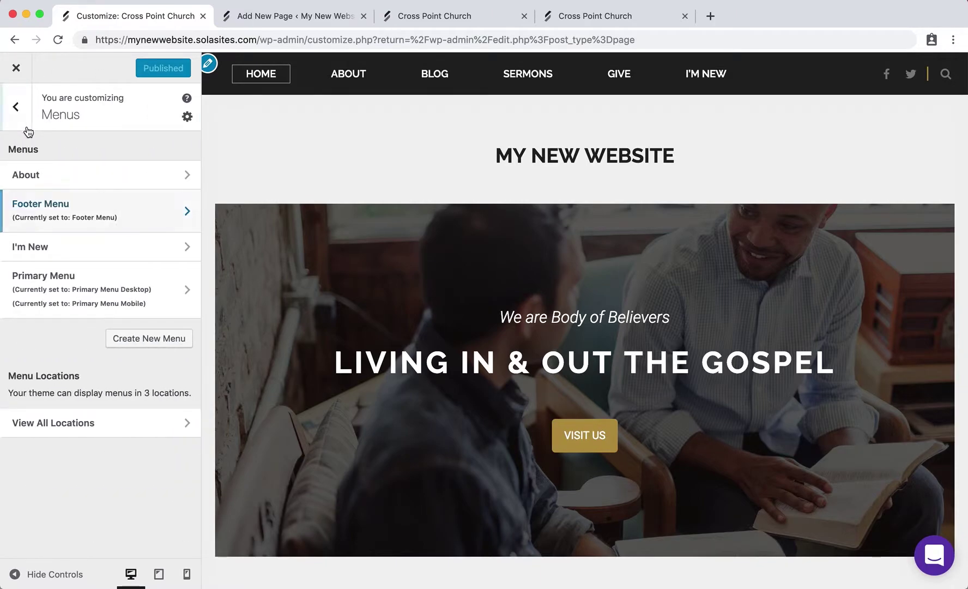
left_click(69, 293)
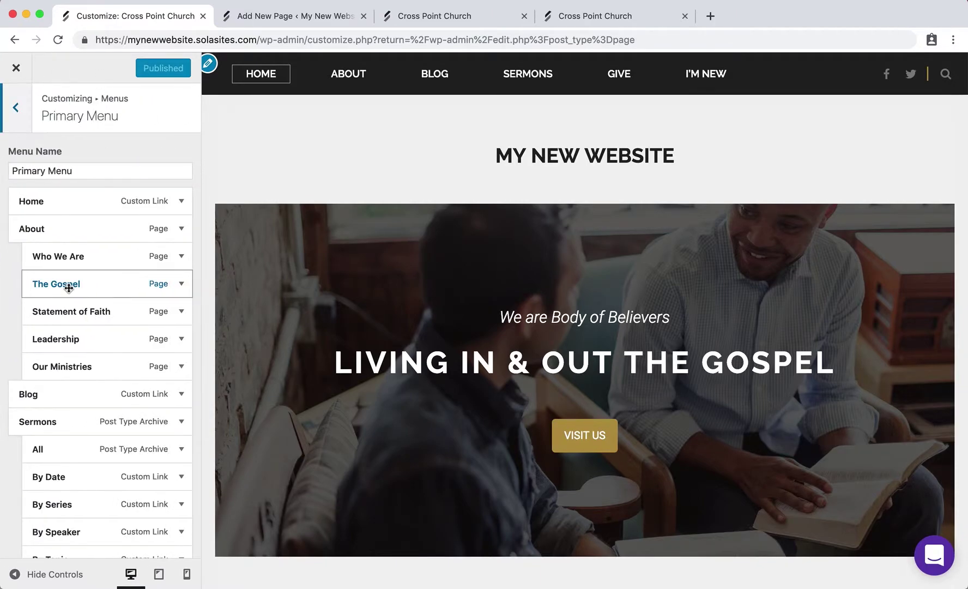
scroll(101, 260, "down", 10)
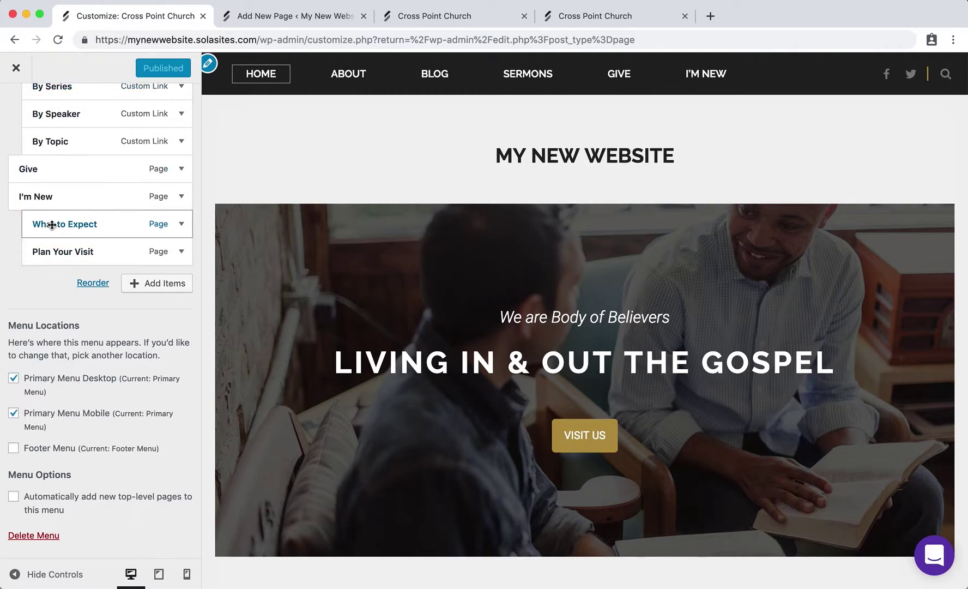
scroll(52, 221, "up", 10)
left_click(22, 127)
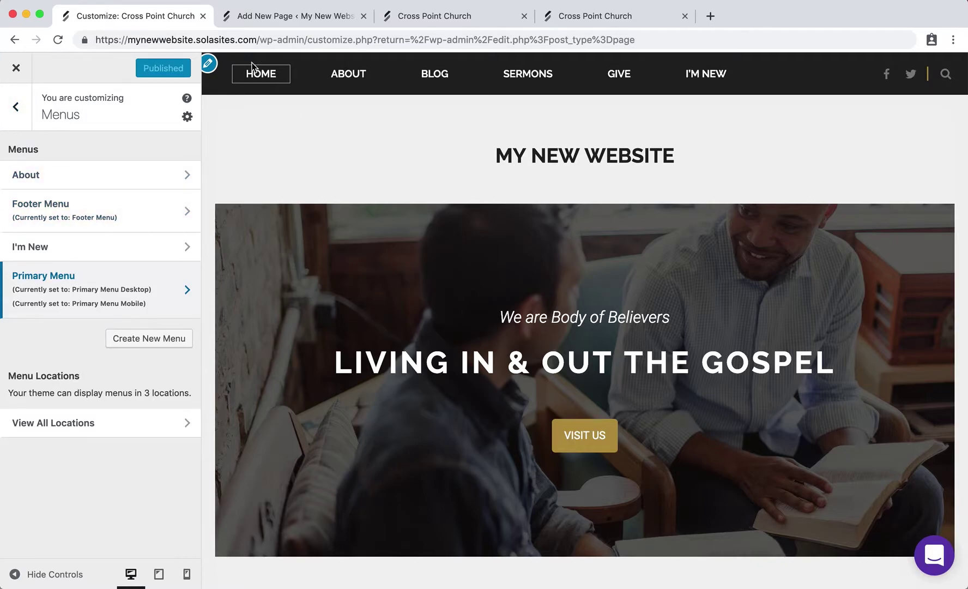
scroll(313, 324, "down", 15)
scroll(542, 458, "up", 15)
Compare the live Our Story page's sidebar with the I'm New menu's items and the page editor's Sidebar Menu setting.
left_click(464, 20)
scroll(688, 394, "down", 5)
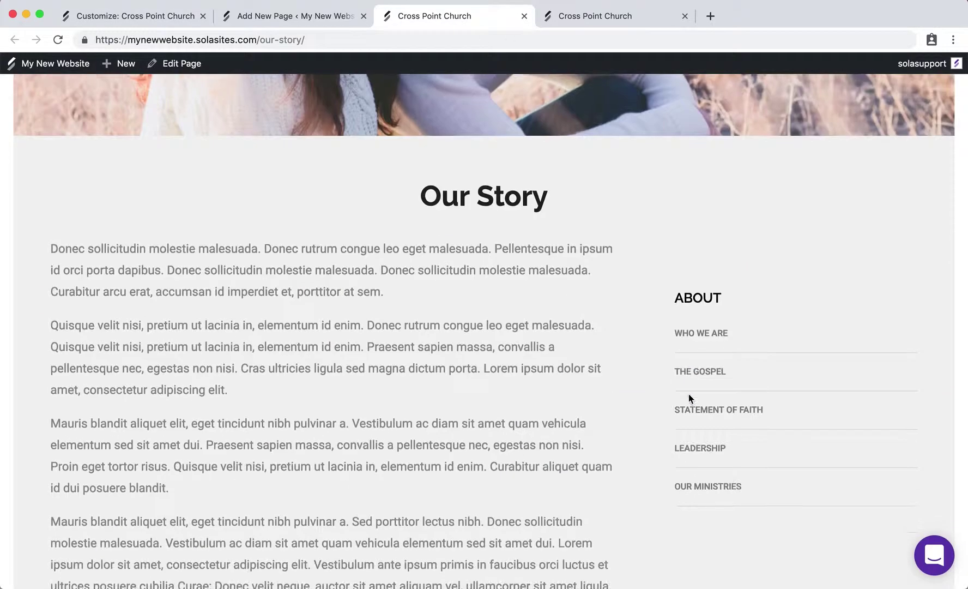
left_click(143, 22)
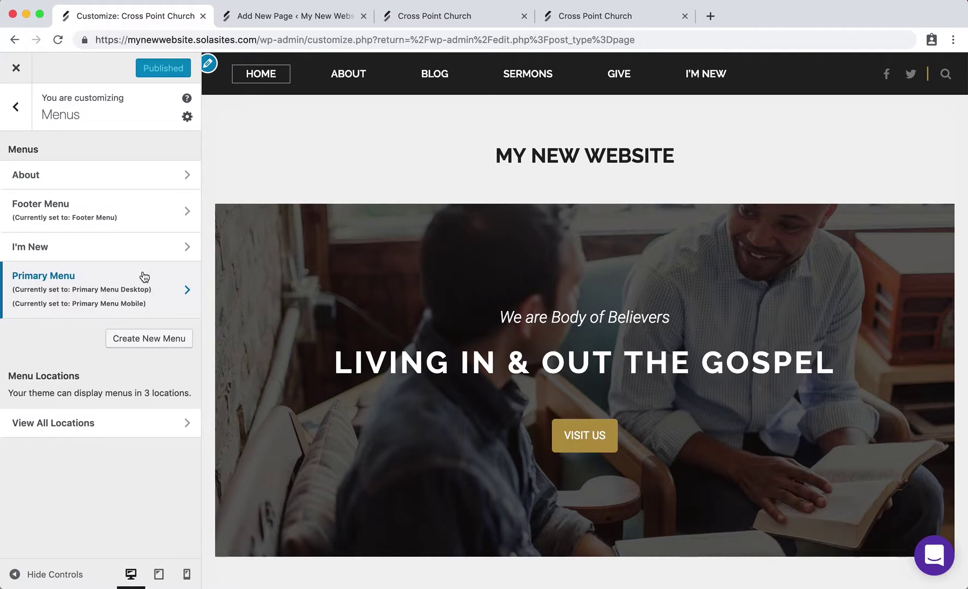
left_click(138, 251)
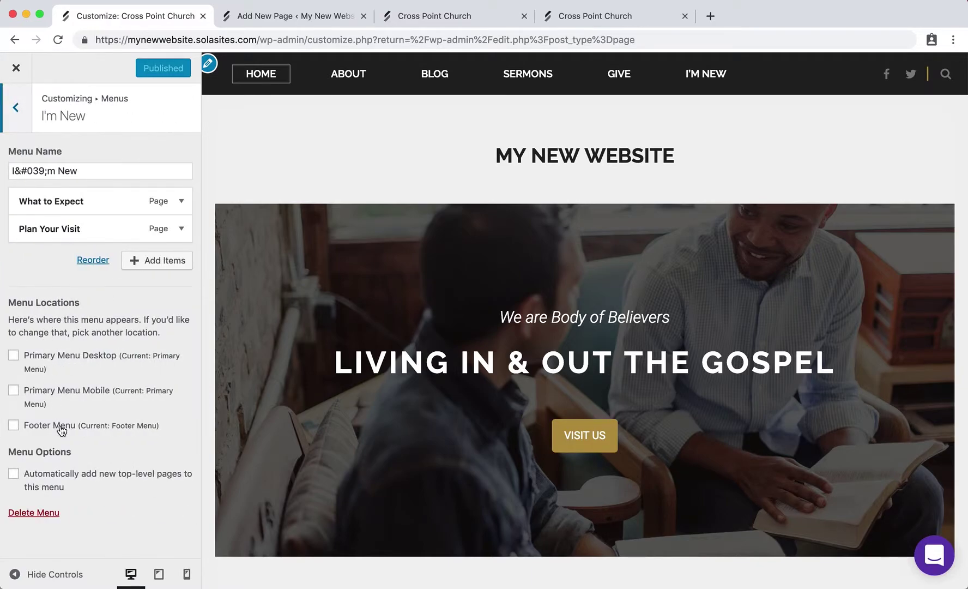
left_click(292, 19)
scroll(840, 464, "down", 5)
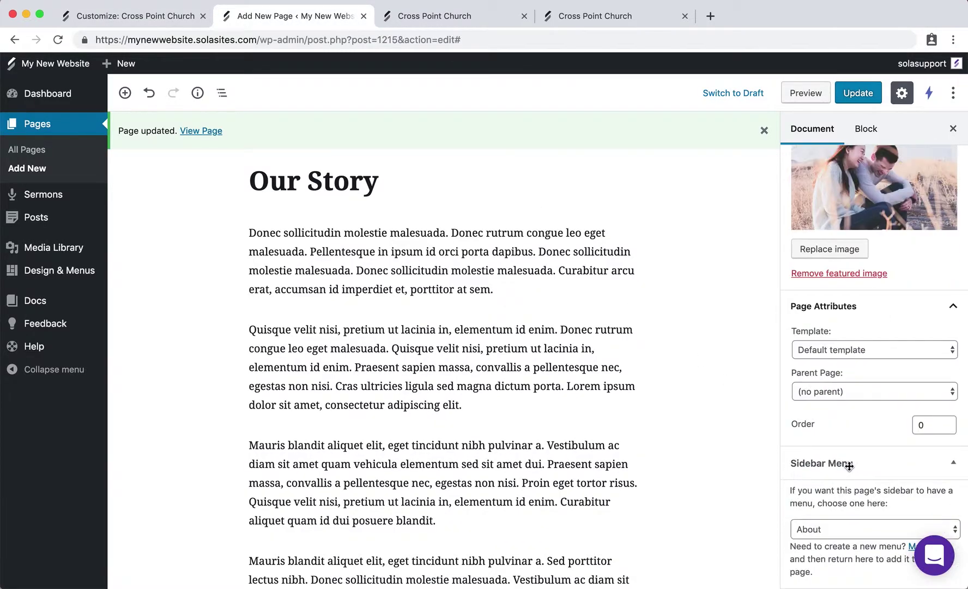
left_click(833, 529)
left_click(875, 500)
Inspect the live Our Story page down to its footer, and review the Primary Menu's items in the customizer.
left_click(428, 24)
scroll(434, 159, "up", 5)
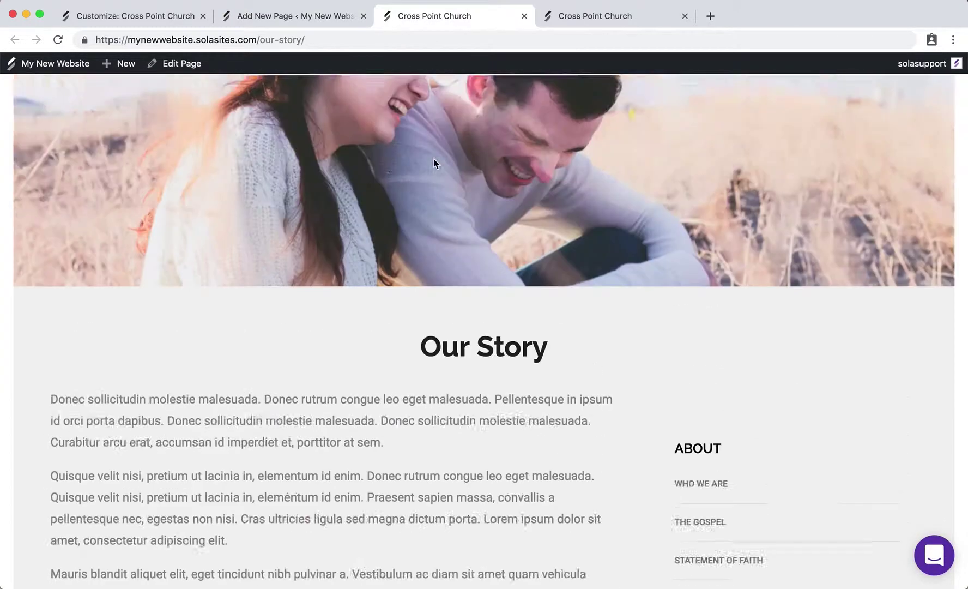
scroll(437, 158, "down", 15)
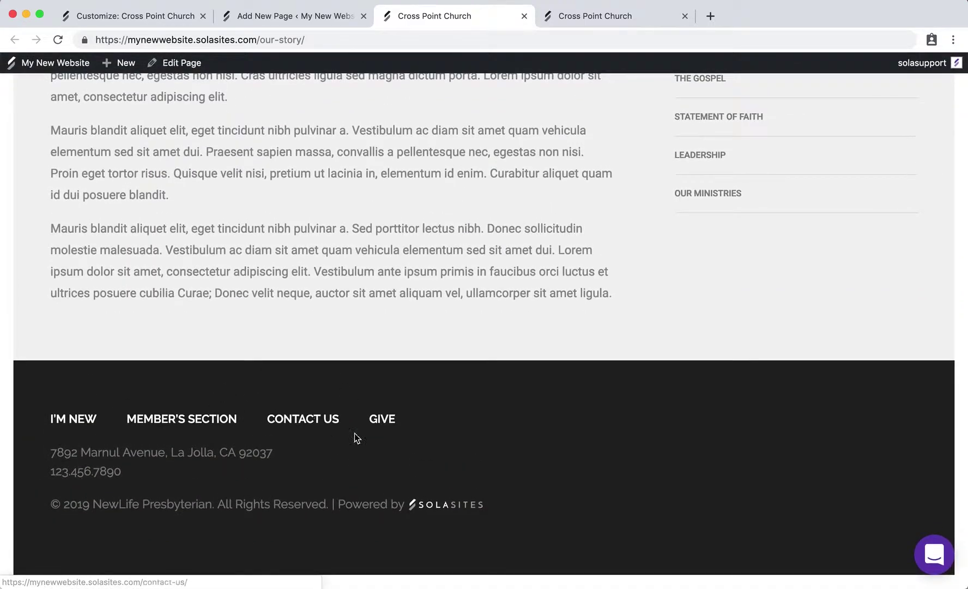
left_click(153, 13)
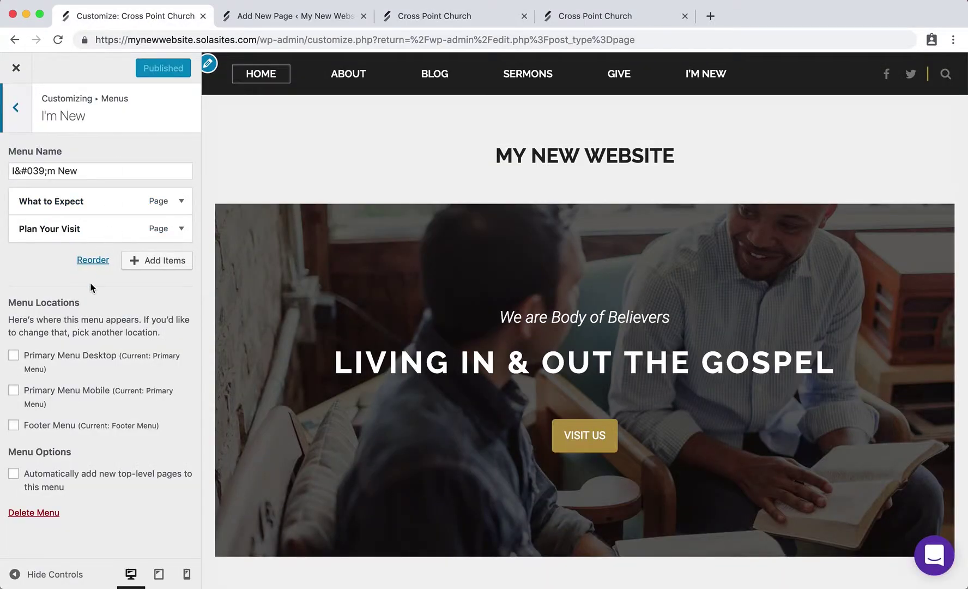
left_click(25, 130)
left_click(26, 130)
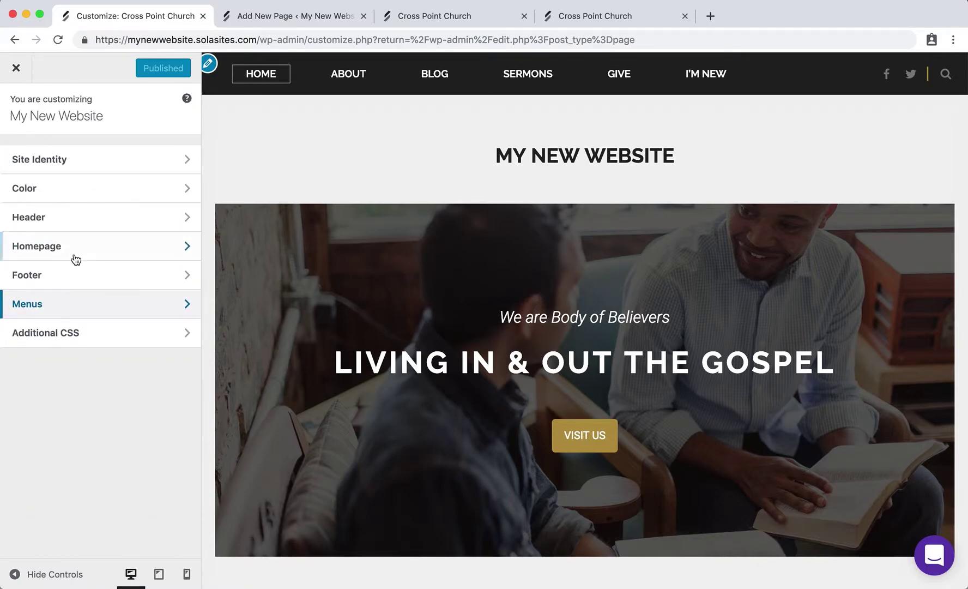
left_click(68, 308)
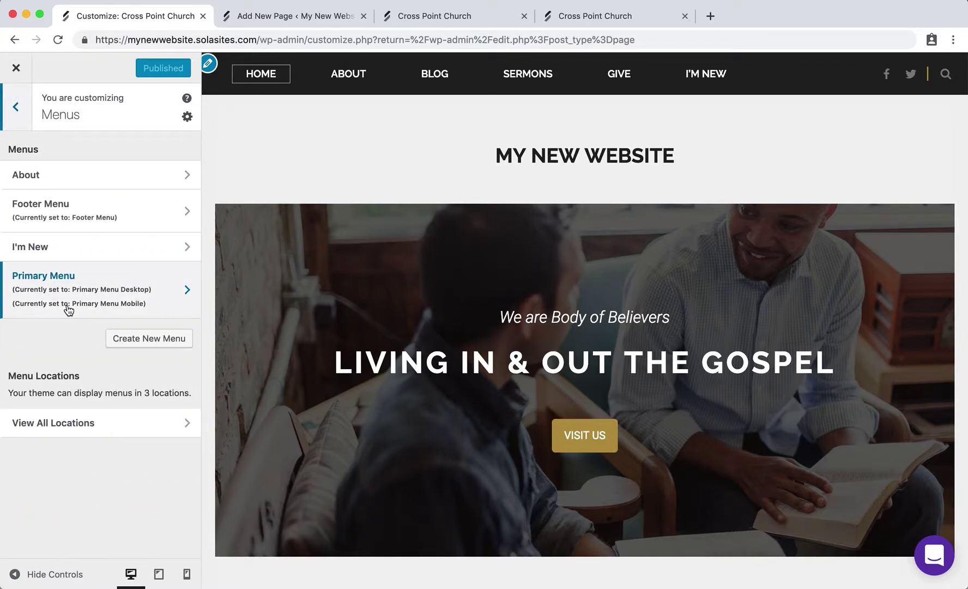
left_click(67, 309)
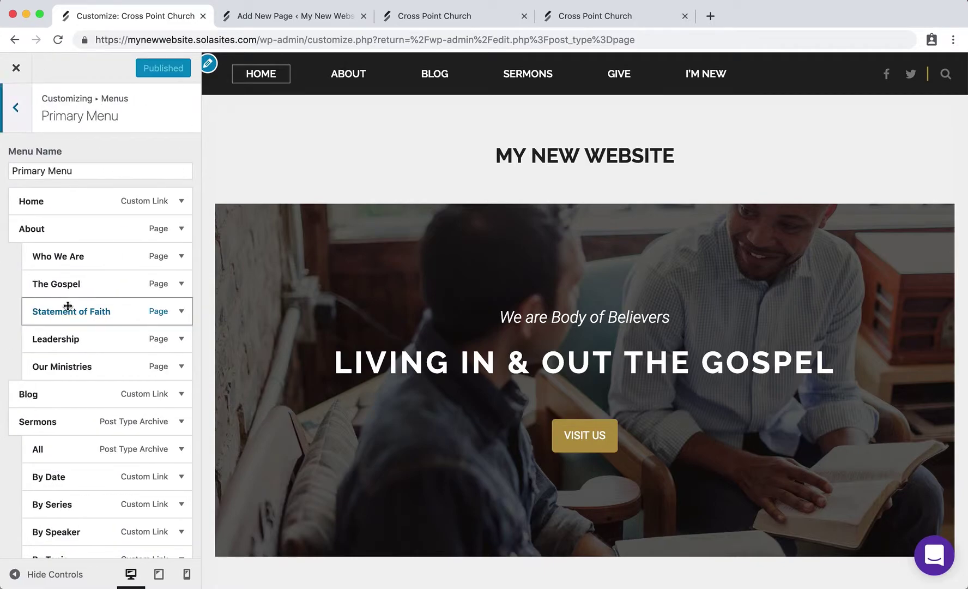
left_click(17, 109)
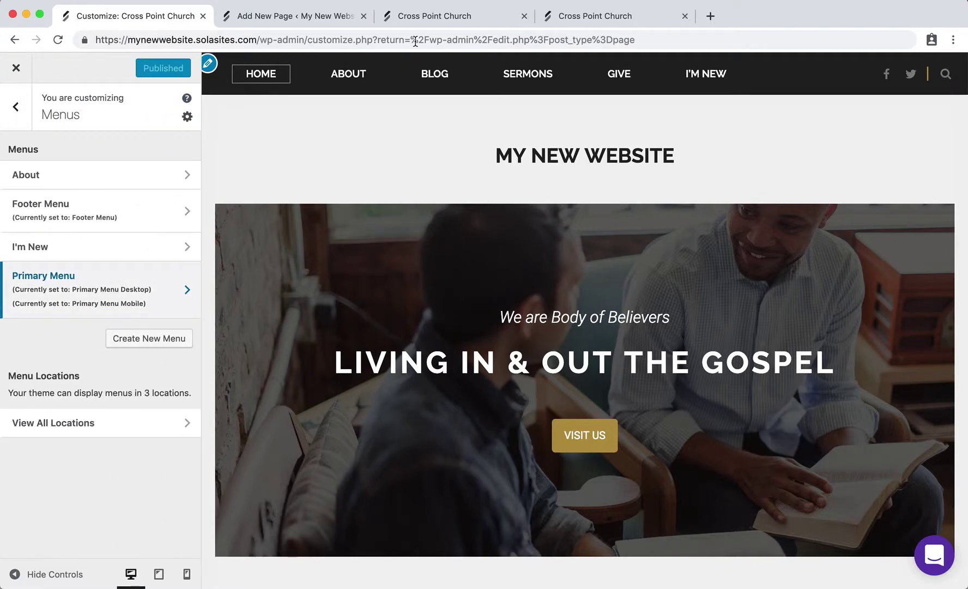
Check the About sidebar on the live Our Story page and review the I'm New menu's items and locations.
left_click(435, 16)
scroll(659, 230, "up", 3)
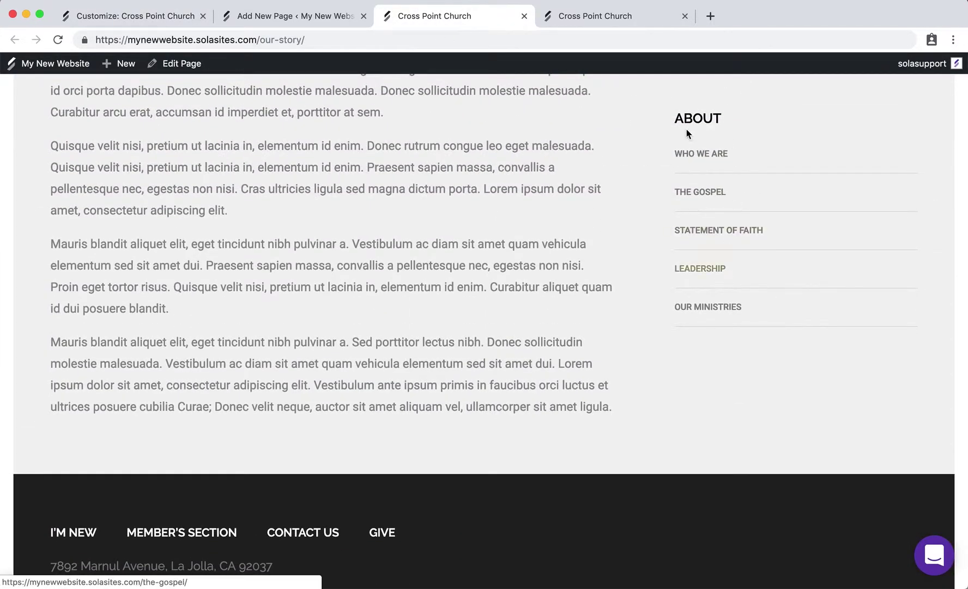
left_click(257, 22)
left_click(166, 16)
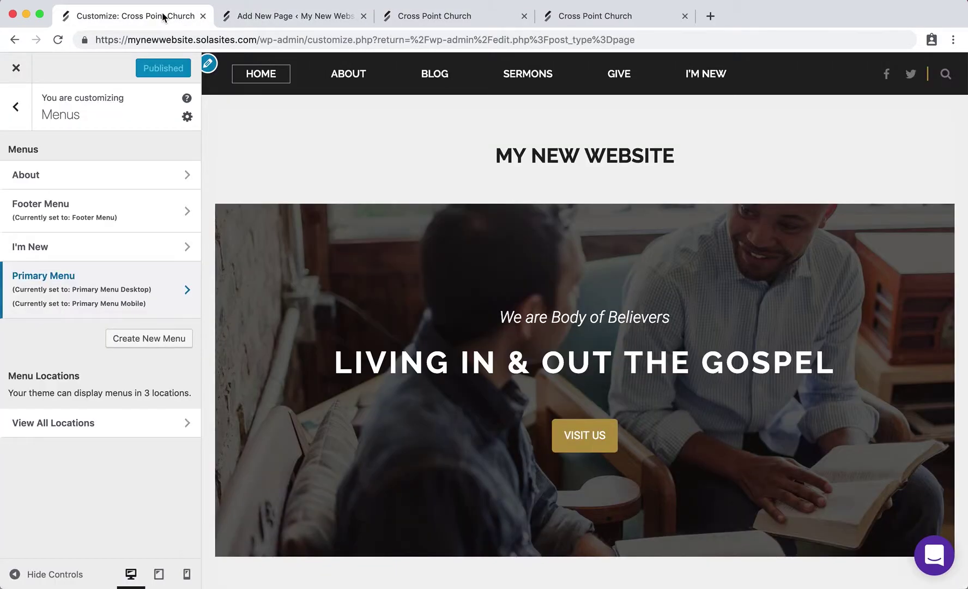
left_click(72, 243)
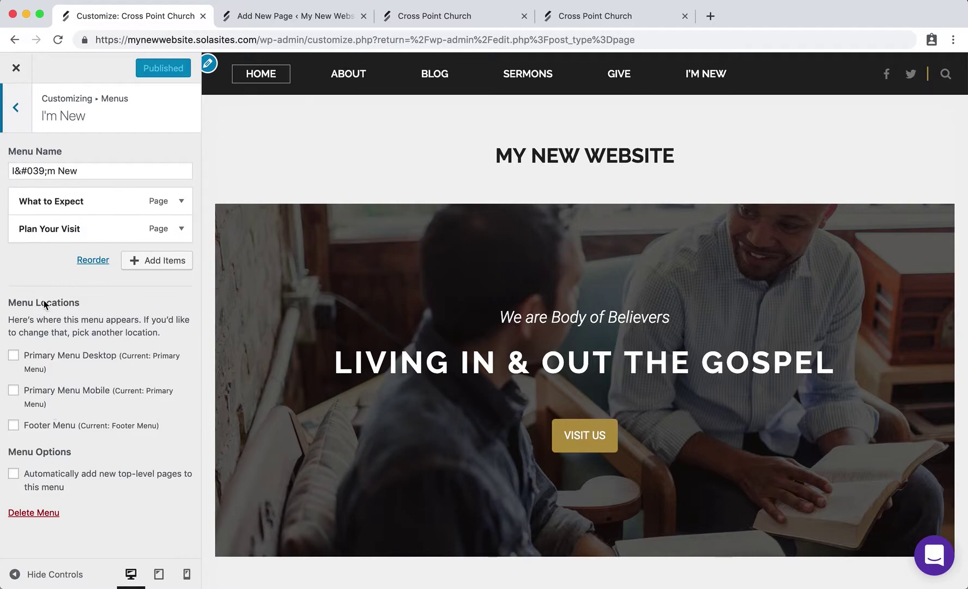
left_click(21, 127)
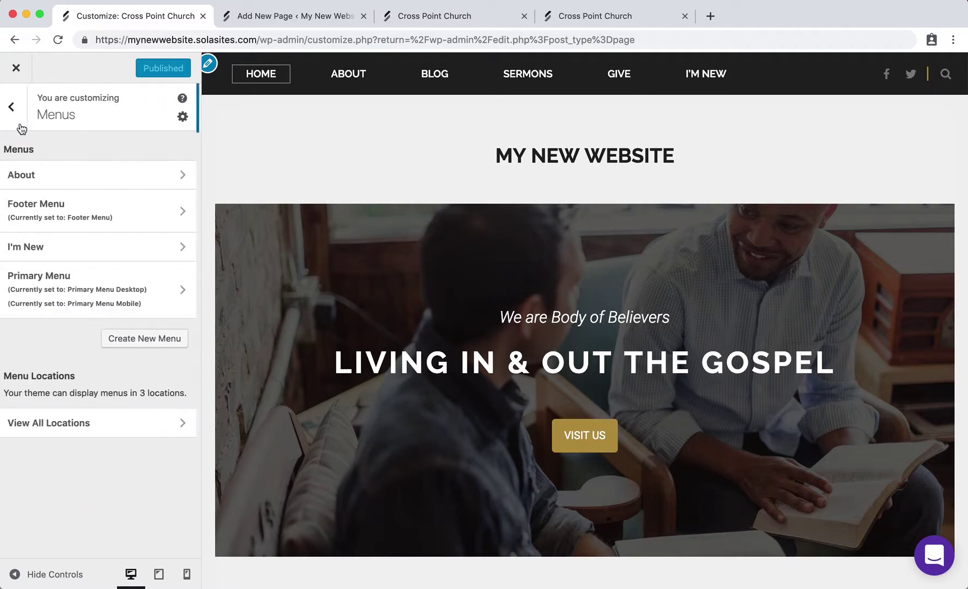
Find the Our Story page among the available menu items and add it to the About menu.
left_click(58, 175)
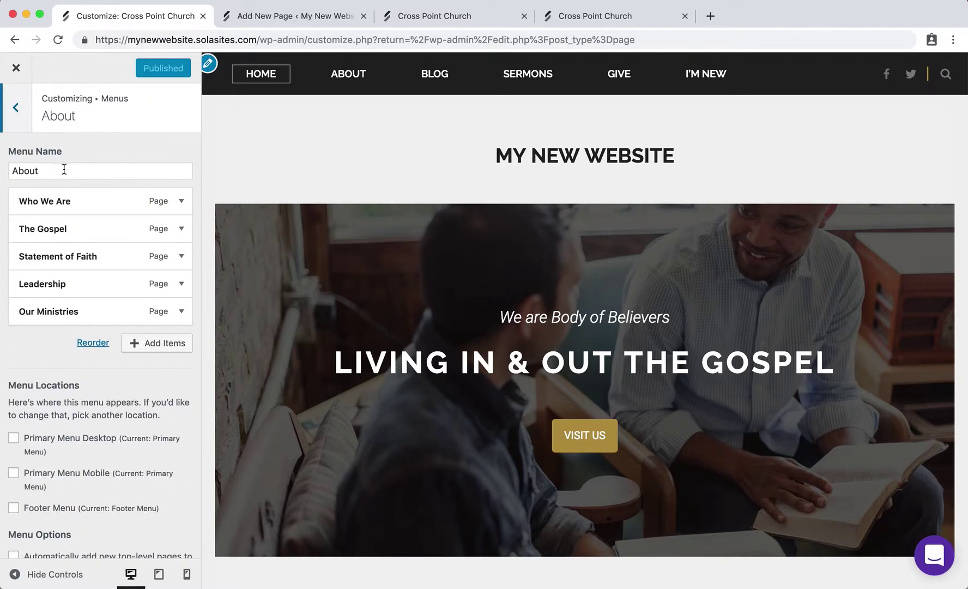
left_click(148, 345)
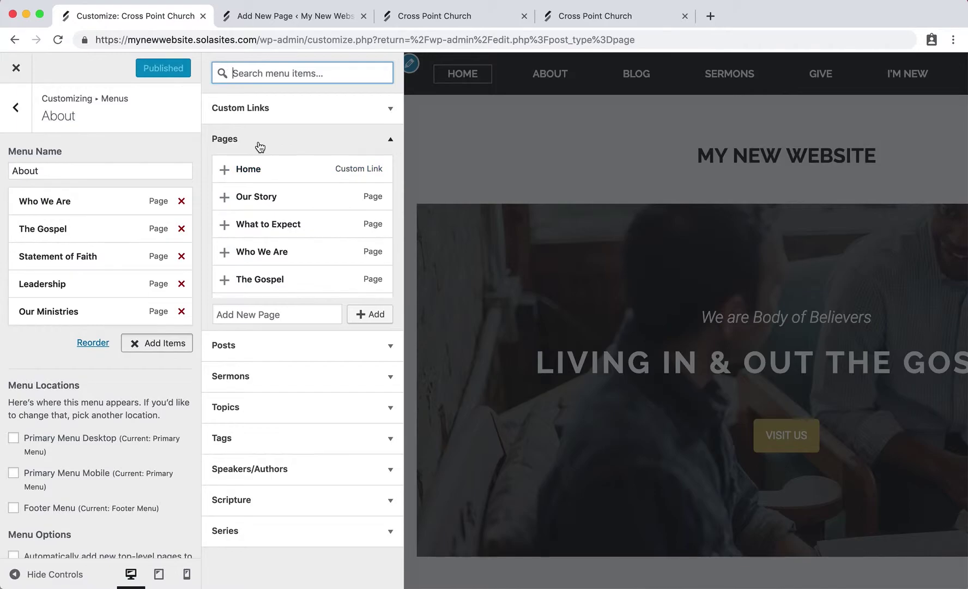
type("Our")
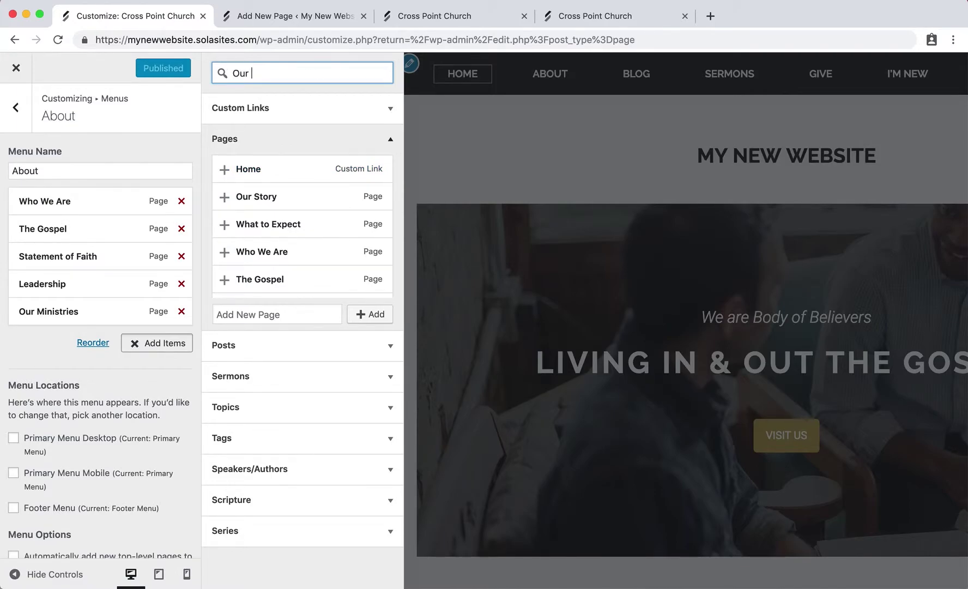
type(" Story")
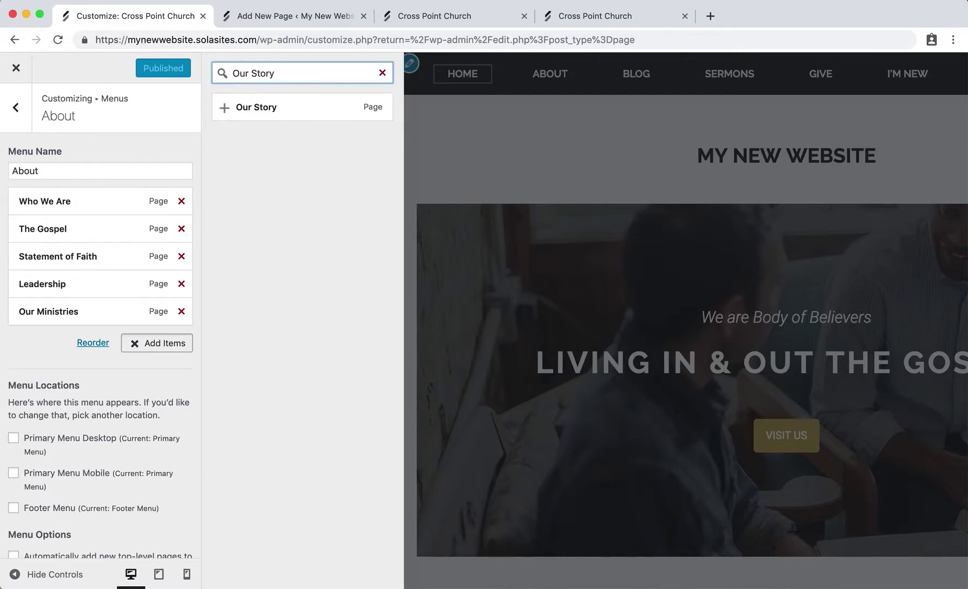
left_click(223, 108)
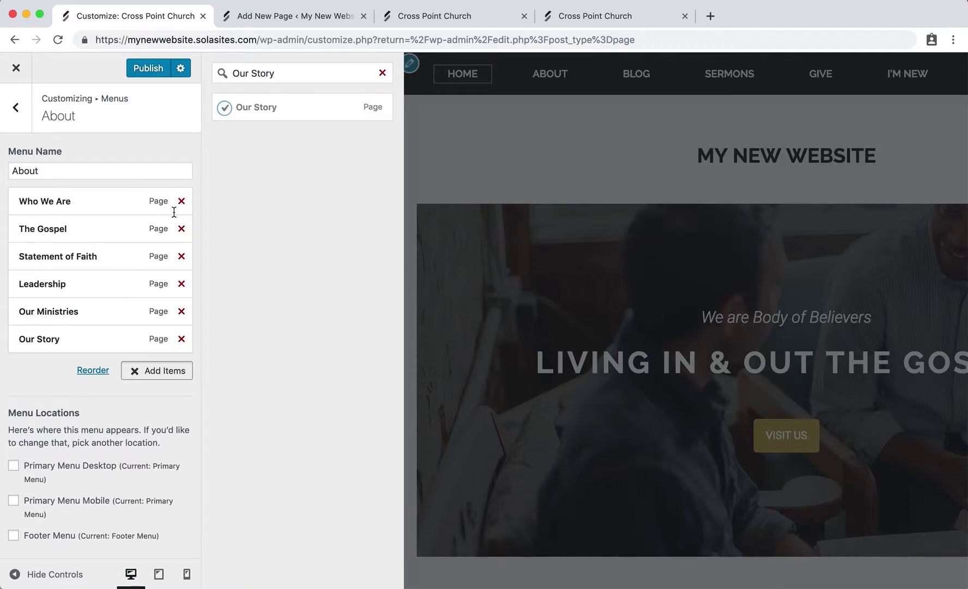
Move Our Story above Who We Are as the first item of the About menu and publish the change.
left_click_drag(48, 336, 40, 199)
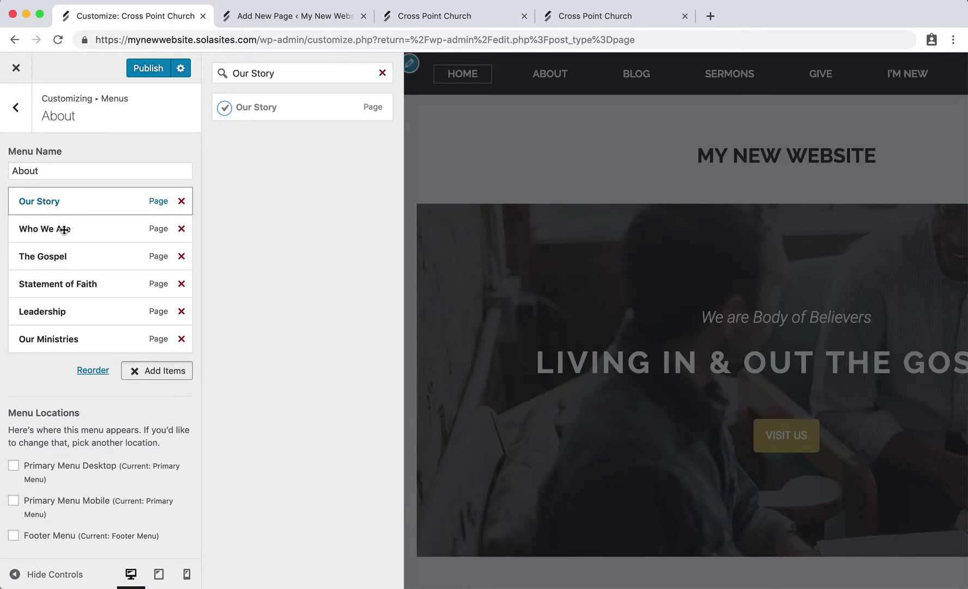
left_click(154, 81)
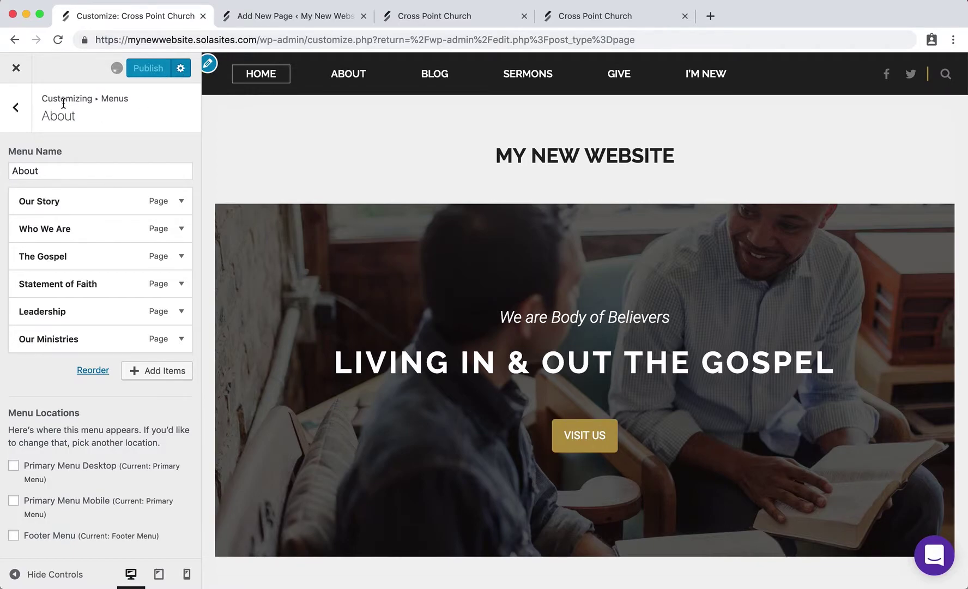
Check the main navigation on the live Our Story page and add the Our Story page to the Primary Menu in the customizer.
left_click(415, 17)
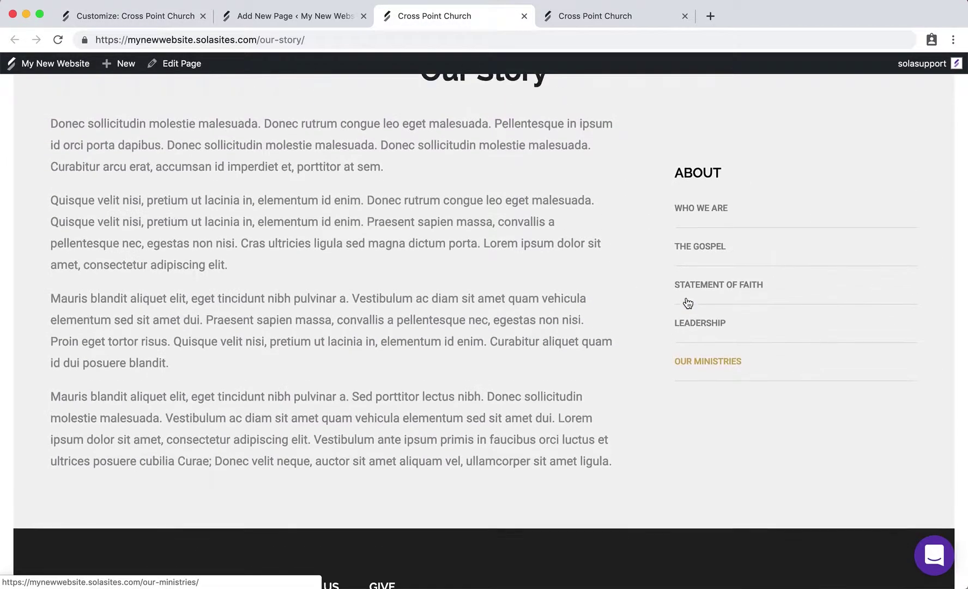
scroll(457, 180, "up", 10)
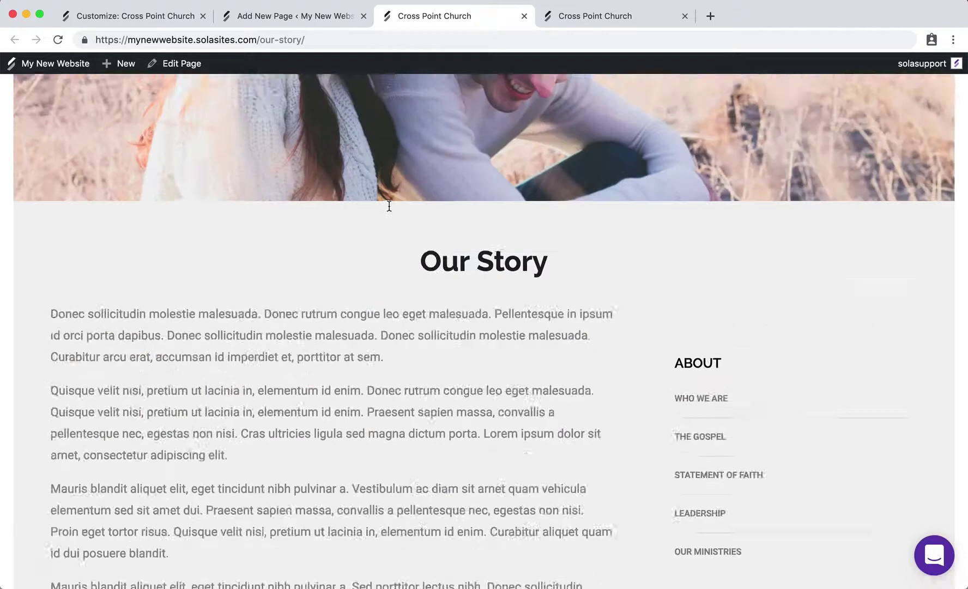
mouse_move(142, 106)
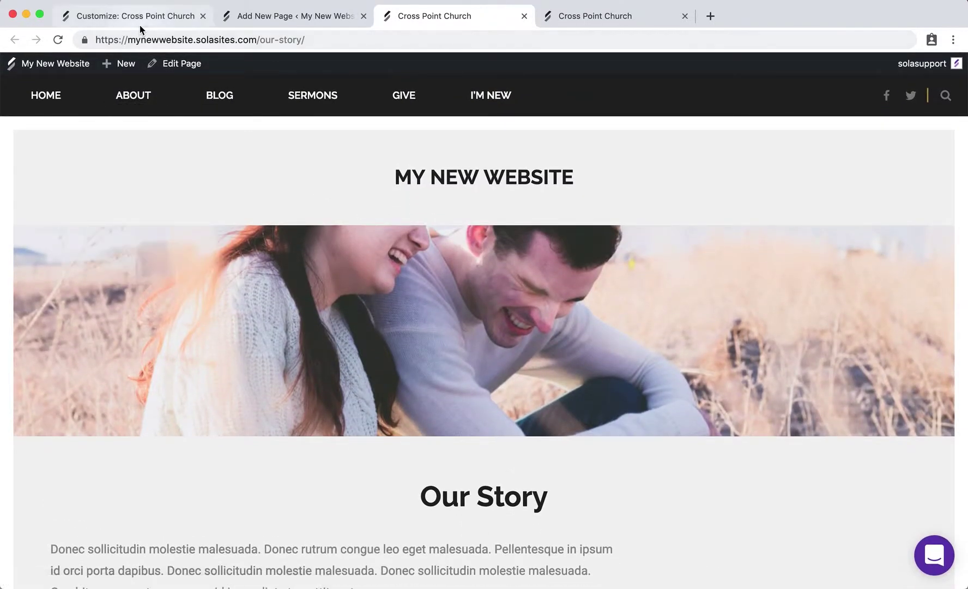
left_click(140, 21)
left_click(6, 127)
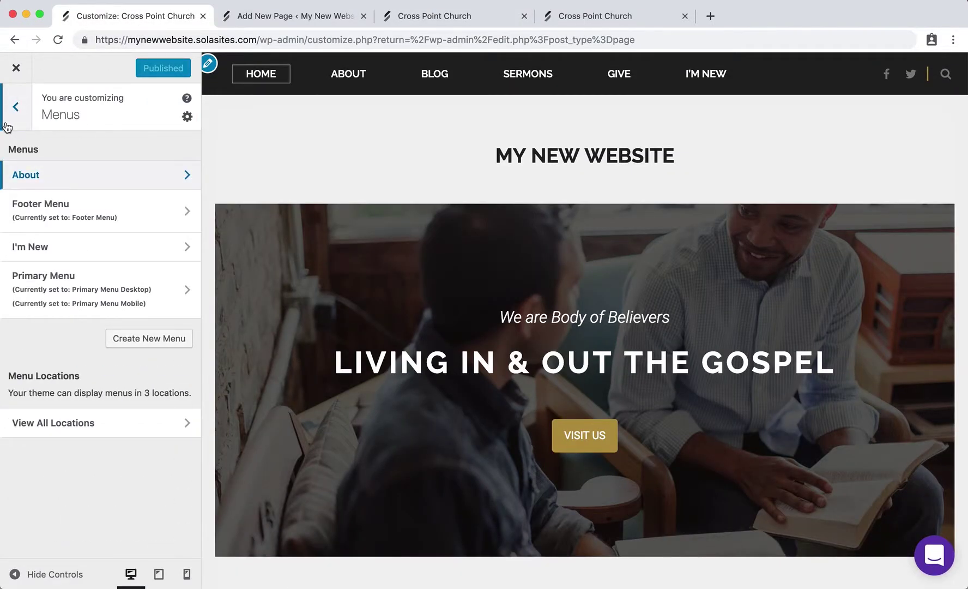
left_click(64, 287)
scroll(86, 404, "down", 10)
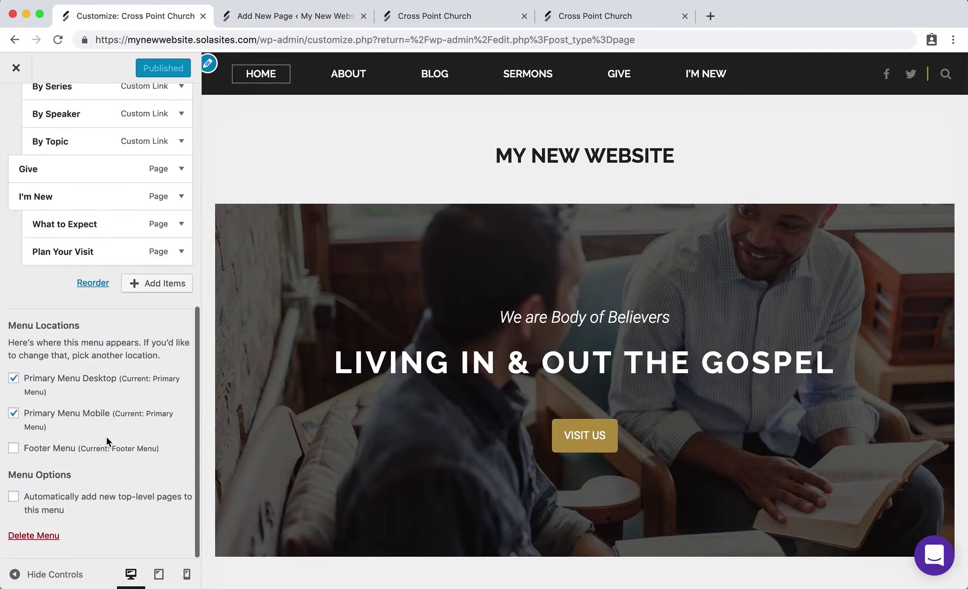
left_click(155, 286)
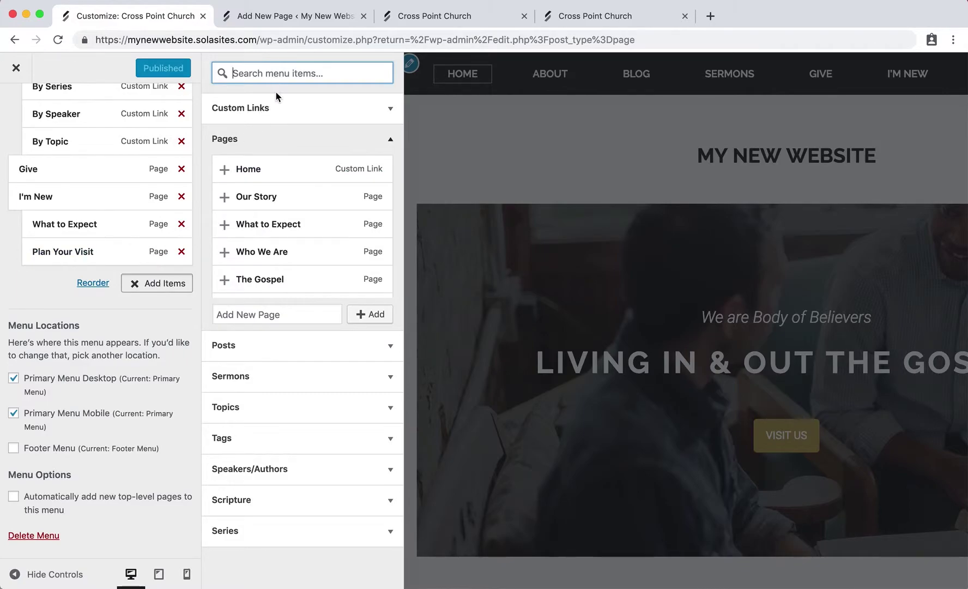
left_click(233, 202)
Nest Our Story under About in the Primary Menu as its first sub-item, above Who We Are, and publish the change.
scroll(76, 259, "up", 3)
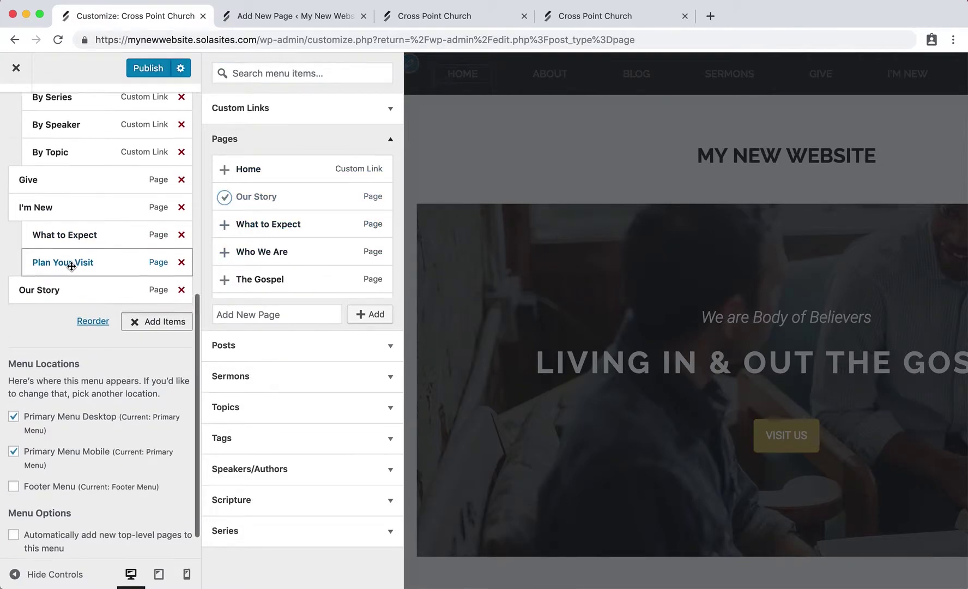
left_click_drag(52, 373, 22, 143)
scroll(99, 257, "up", 5)
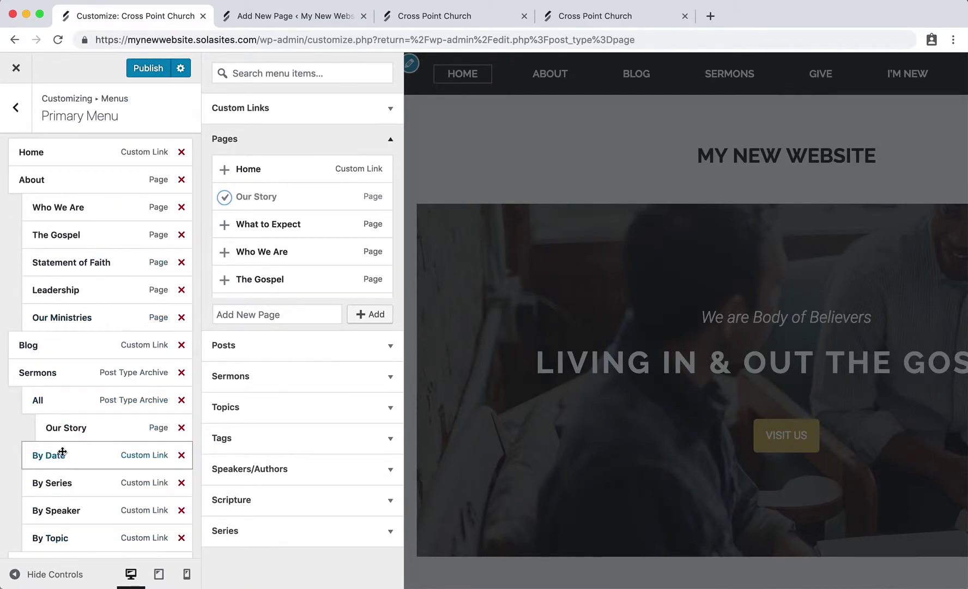
left_click_drag(67, 435, 46, 252)
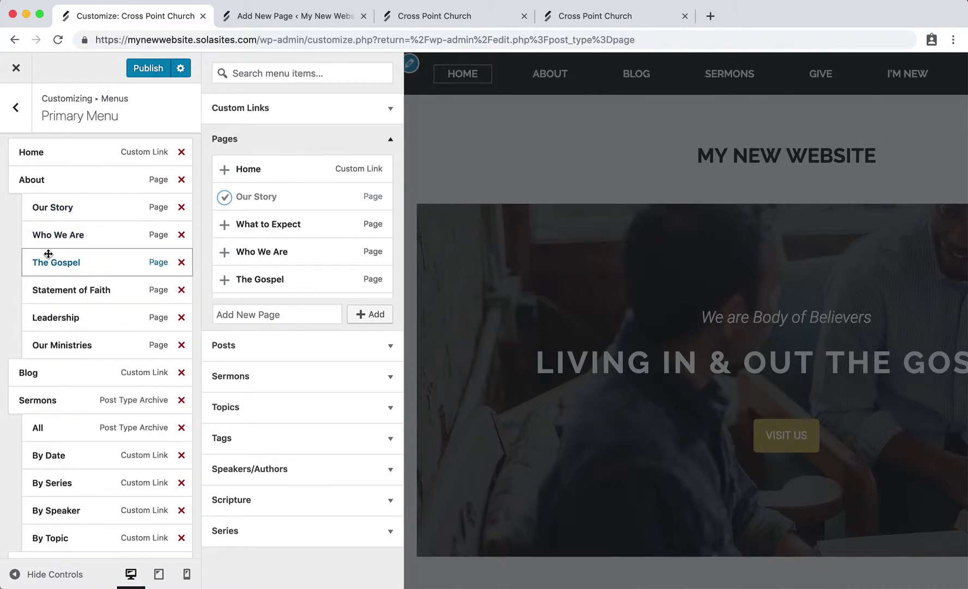
scroll(49, 254, "up", 2)
left_click(149, 69)
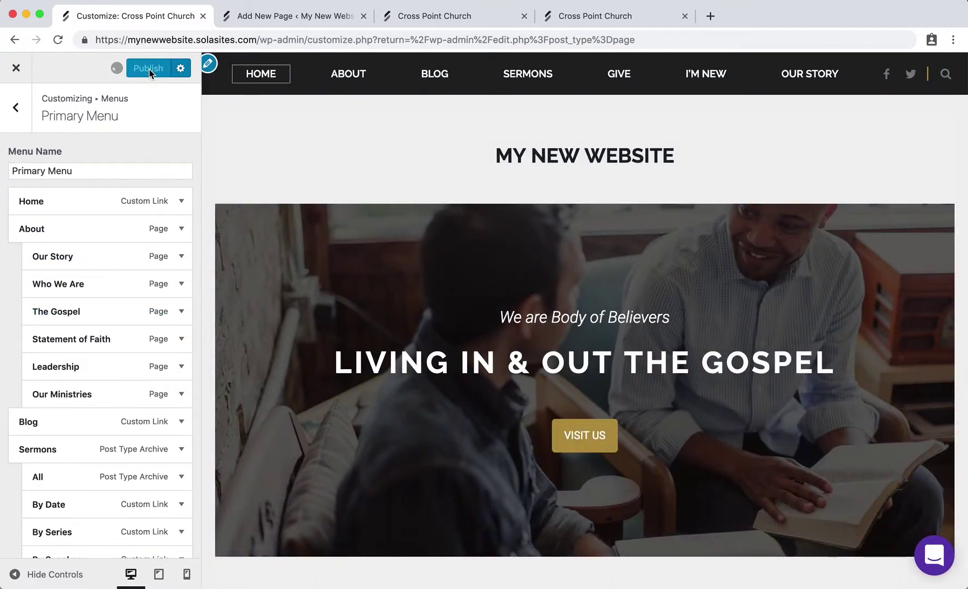
Reload the live Our Story page and check the About dropdown and the About sidebar for the Our Story entry.
left_click(455, 25)
key("super+r")
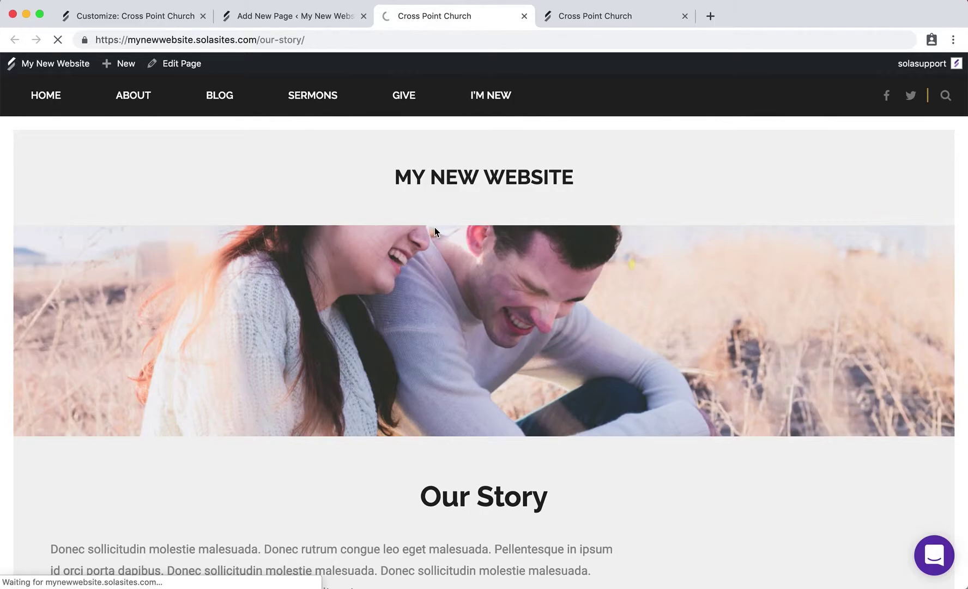
left_click(182, 20)
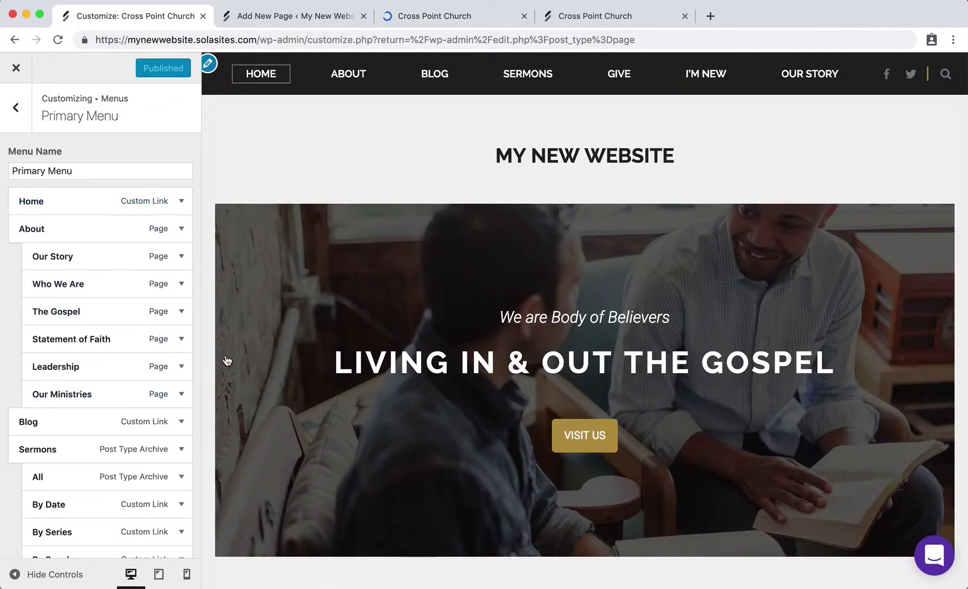
left_click(440, 20)
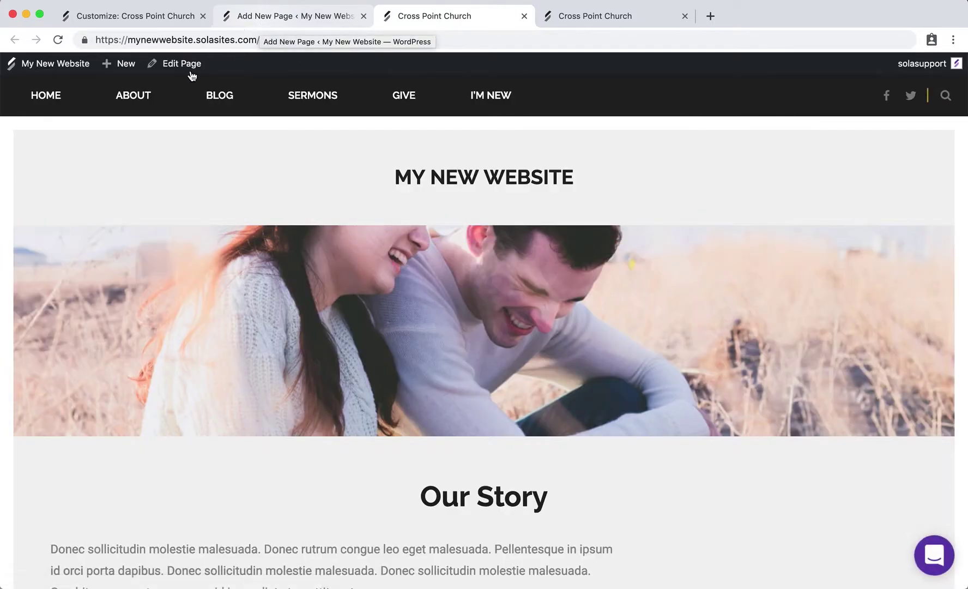
mouse_move(123, 97)
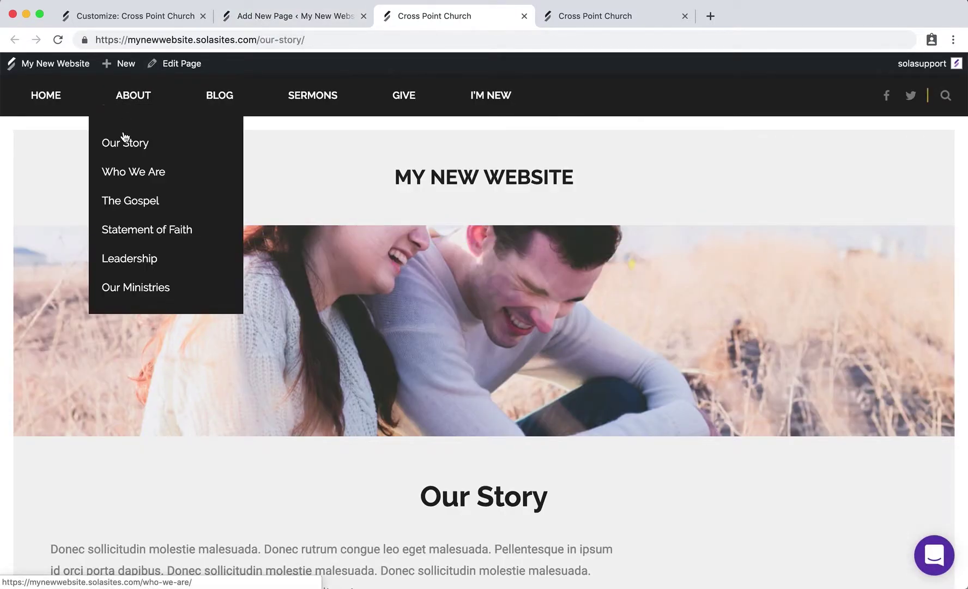
scroll(575, 340, "down", 5)
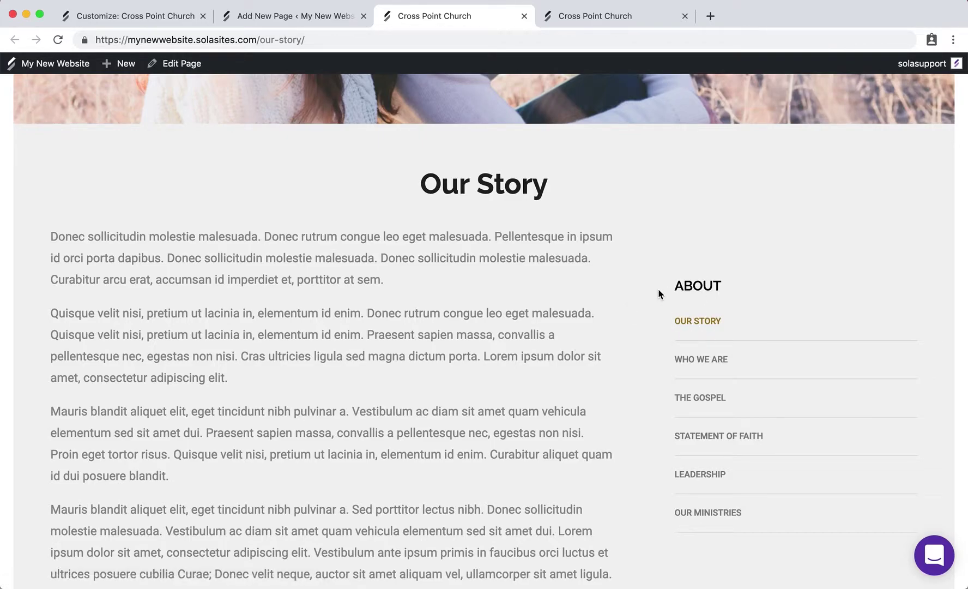
scroll(660, 293, "up", 5)
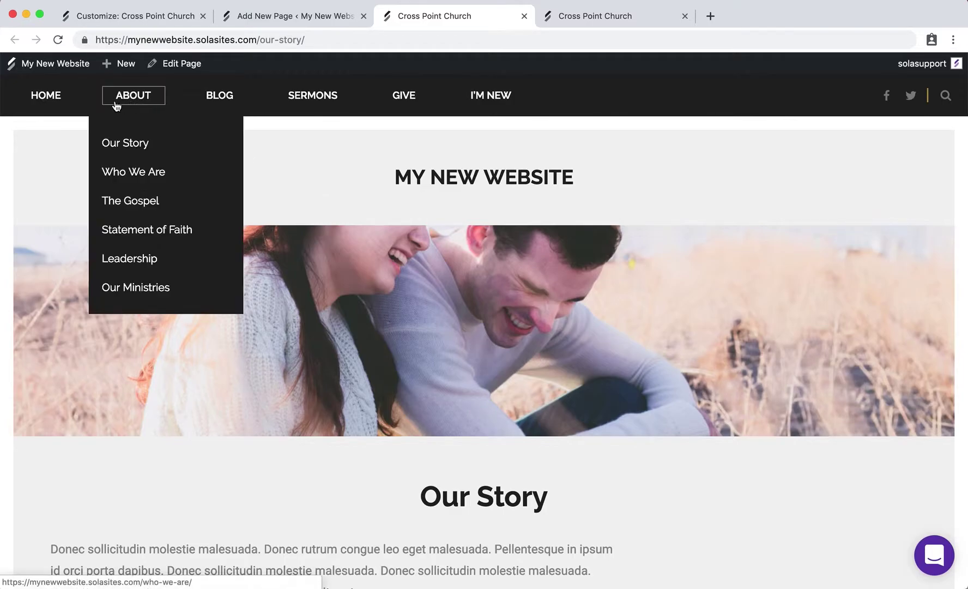
scroll(387, 147, "down", 6)
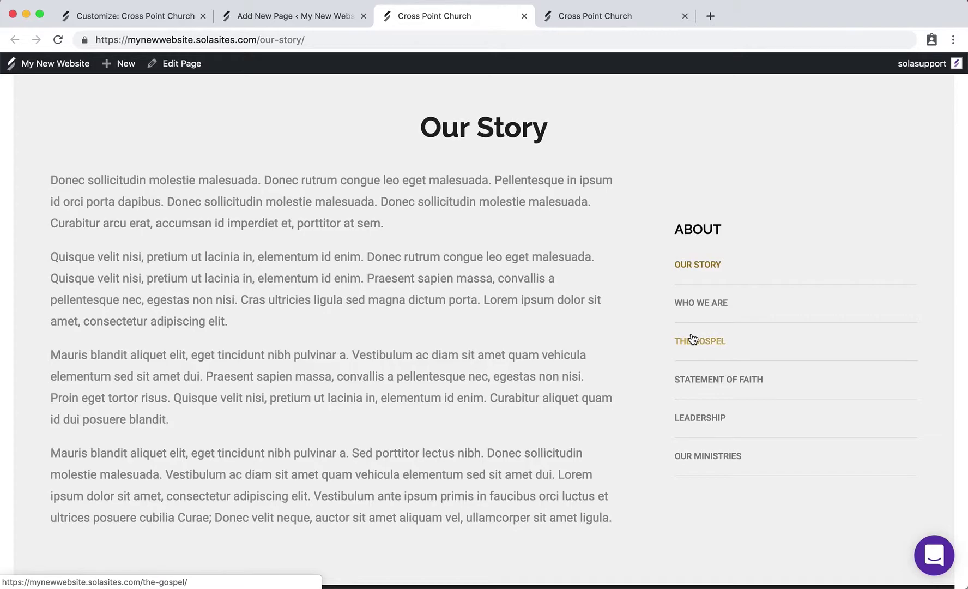
scroll(486, 283, "down", 3)
scroll(486, 284, "up", 9)
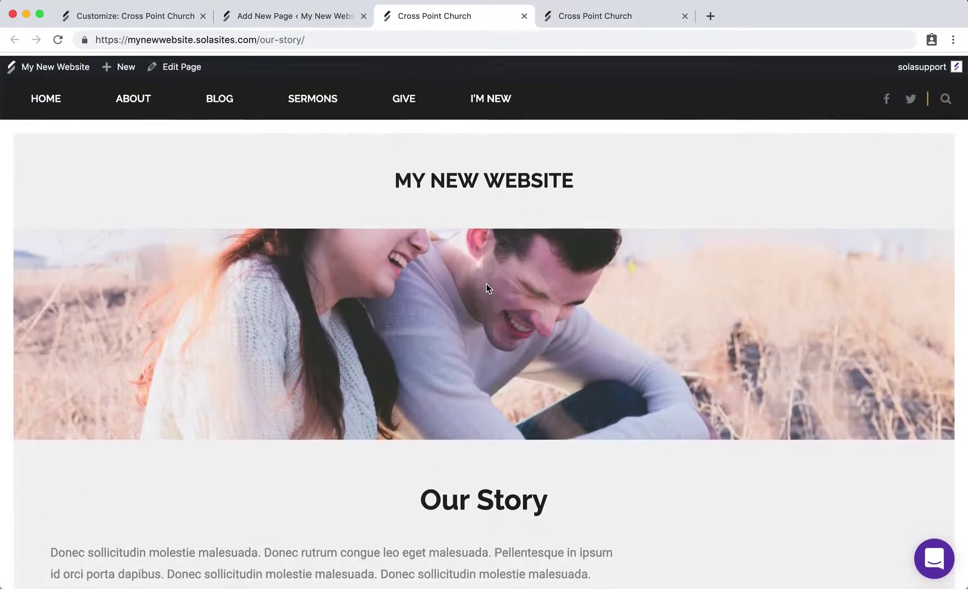